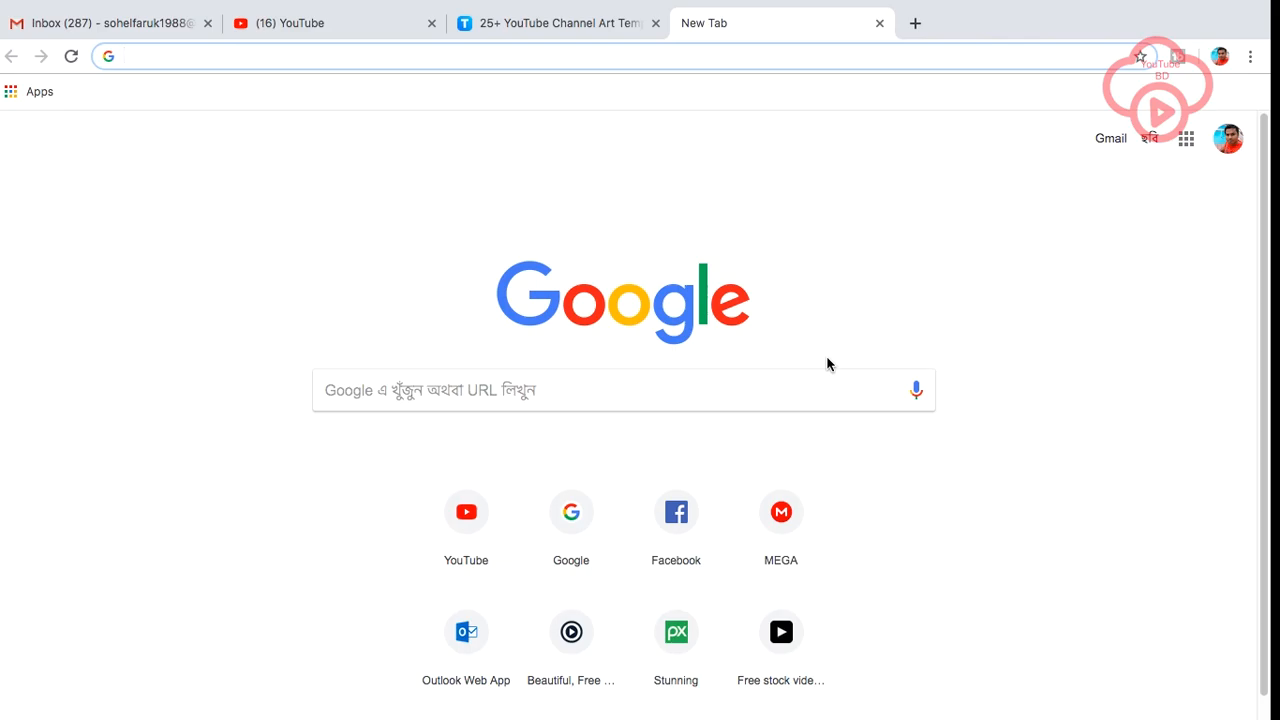
# - Open logomakr.com and dismiss the introductory video and the tutorial tips
pyautogui.write('lo')
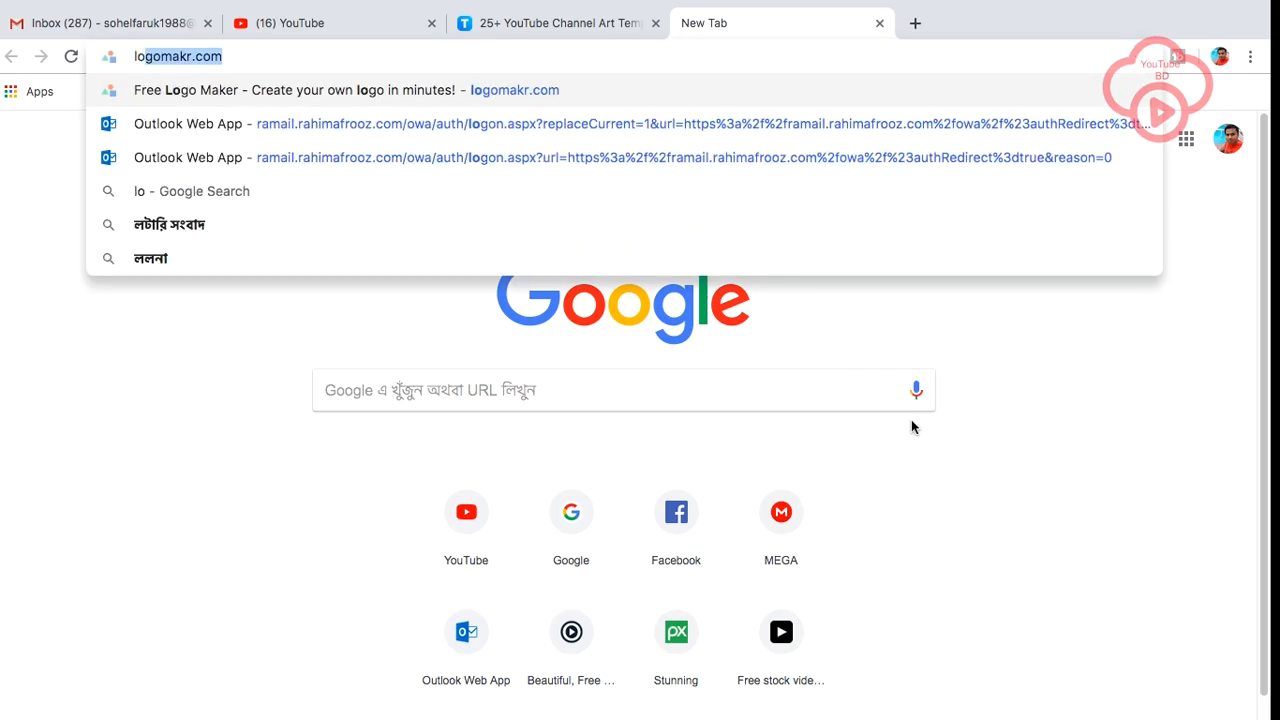
pyautogui.press('Return')
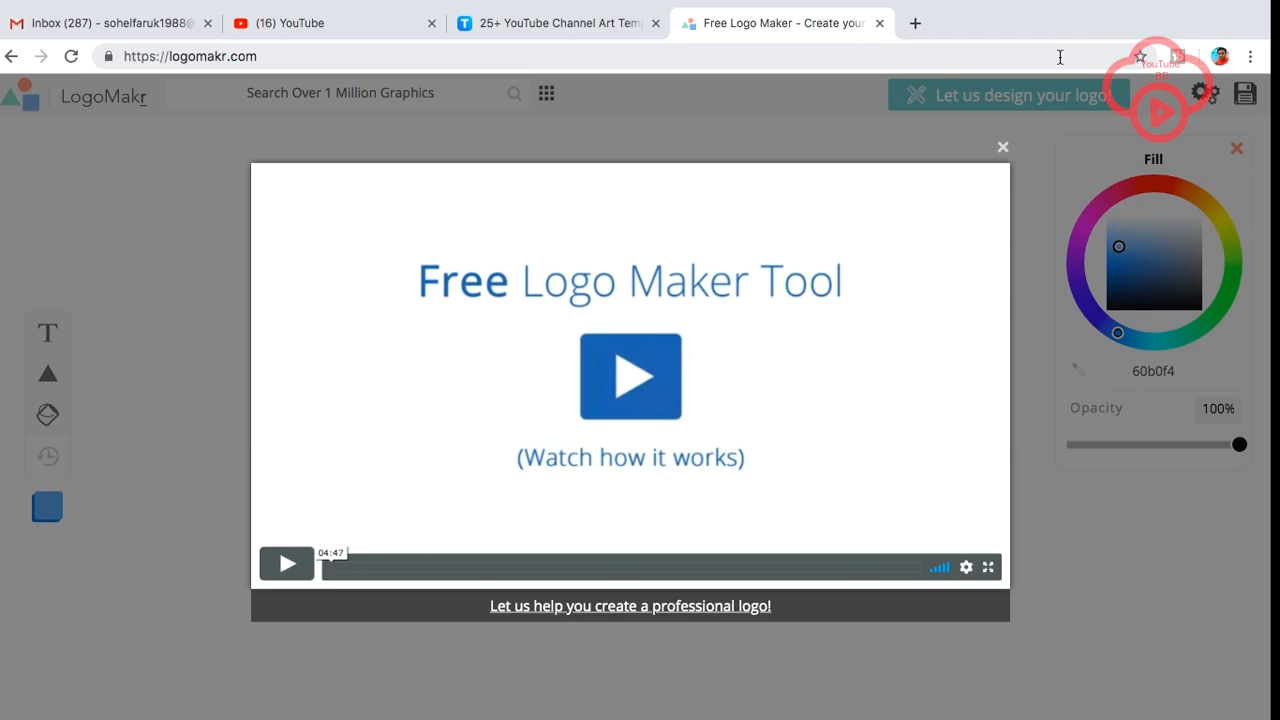
pyautogui.click(1003, 148)
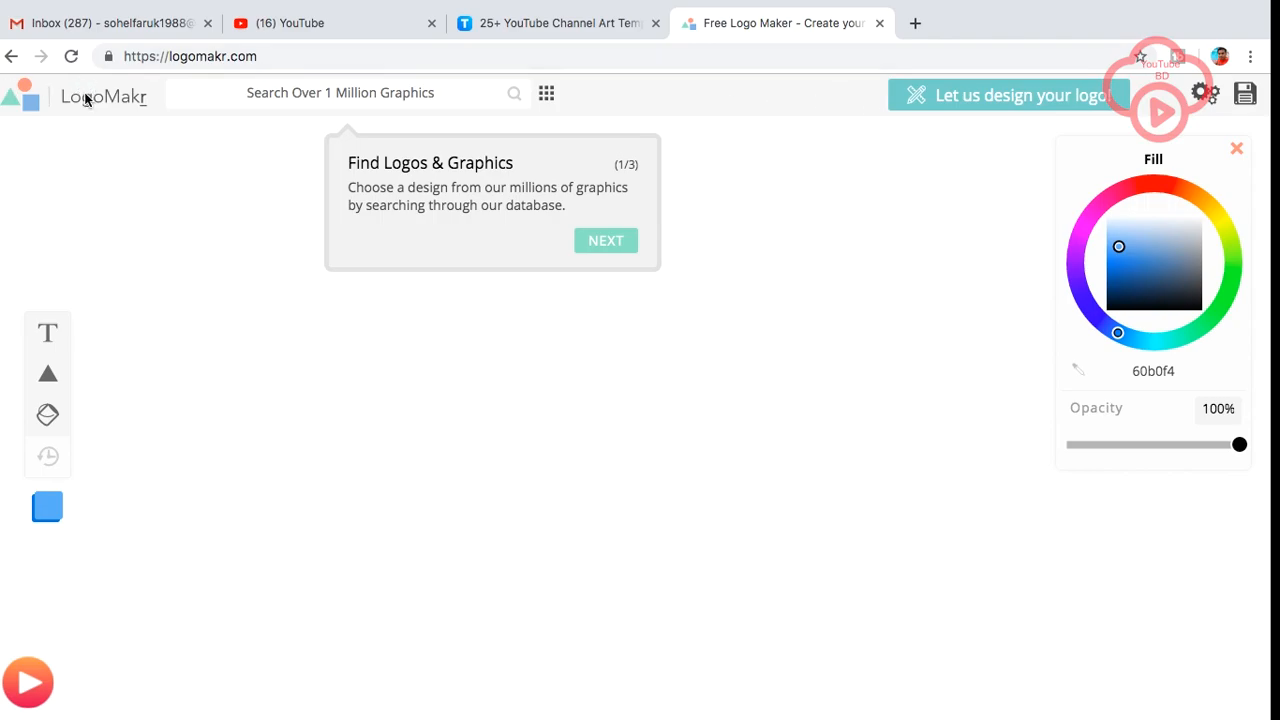
pyautogui.click(514, 93)
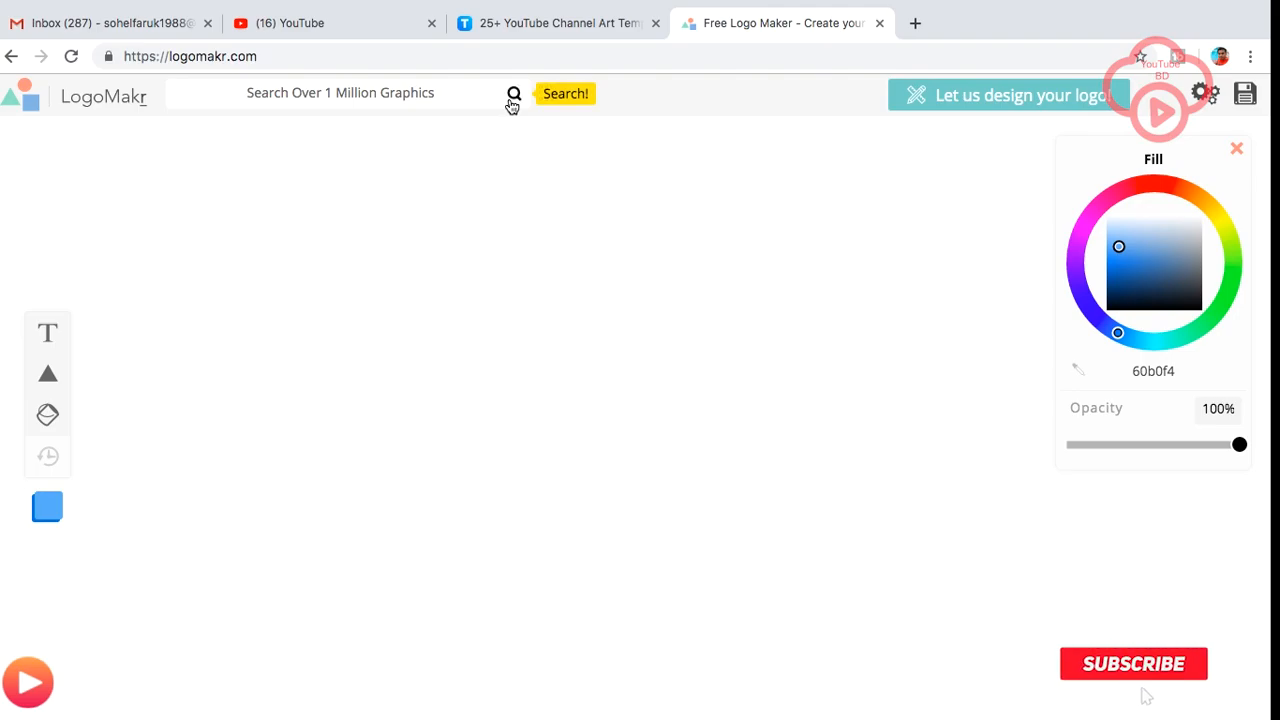
# - Search the graphics library for "youtube bd"
pyautogui.press('XF86MonBrightnessUp')
pyautogui.press('XF86MonBrightnessUp')
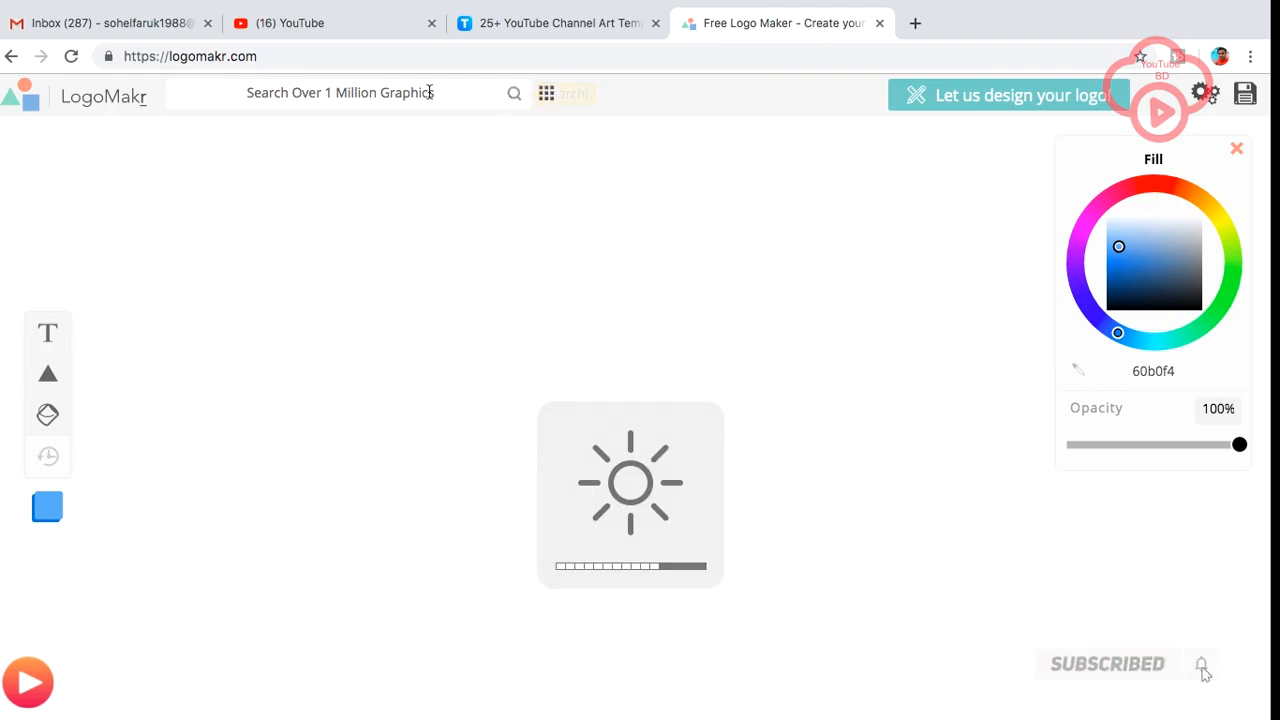
pyautogui.click(429, 94)
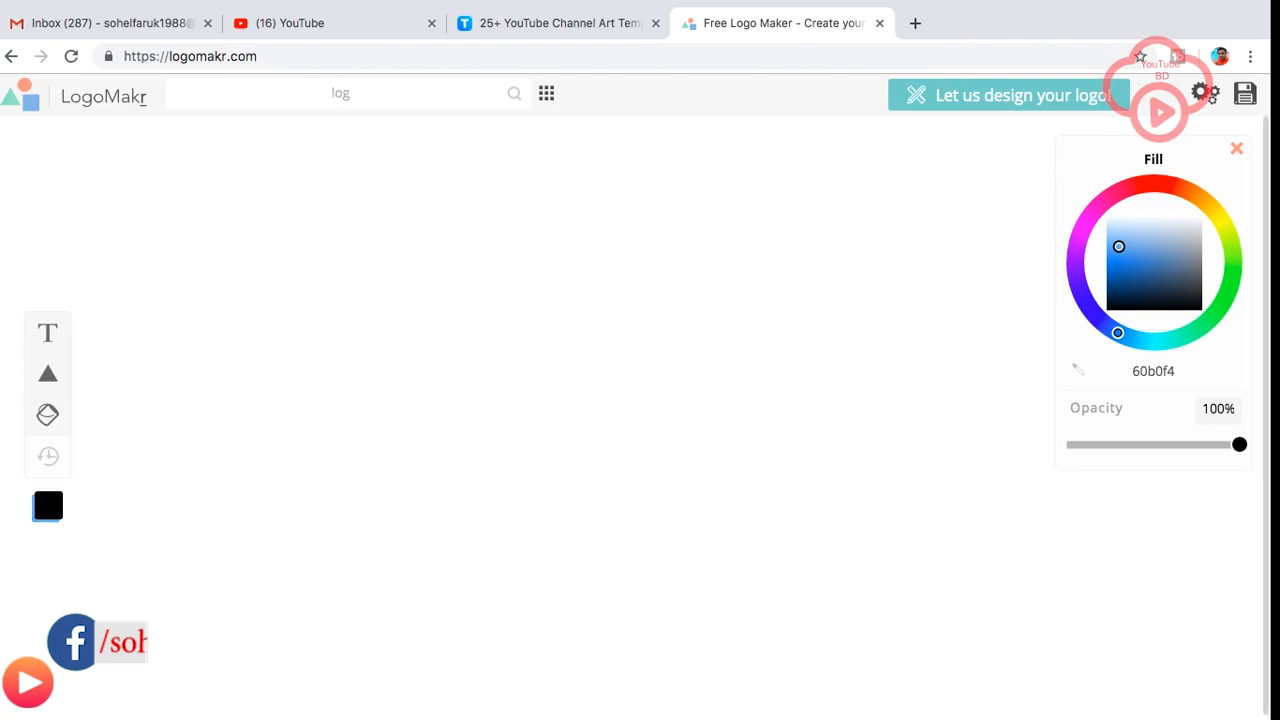
pyautogui.press('BackSpace')
pyautogui.press('BackSpace')
pyautogui.press('BackSpace')
pyautogui.write('youtube')
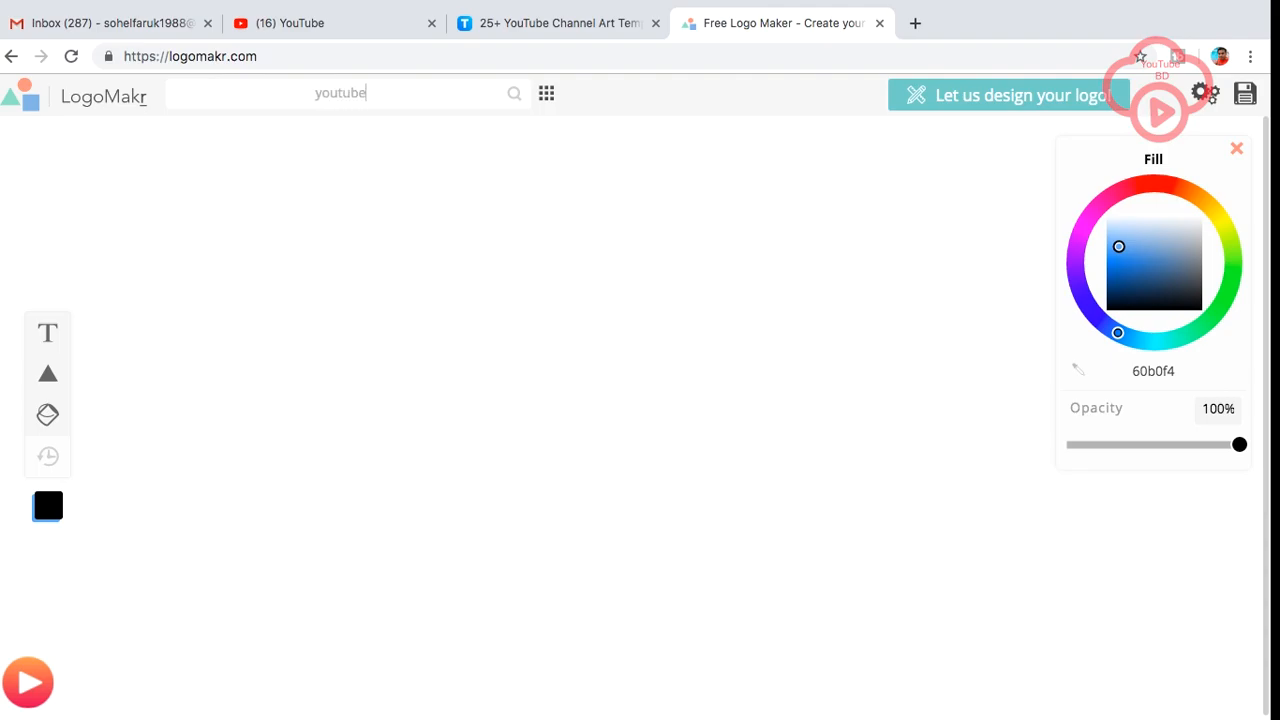
pyautogui.write(' bd')
pyautogui.press('Return')
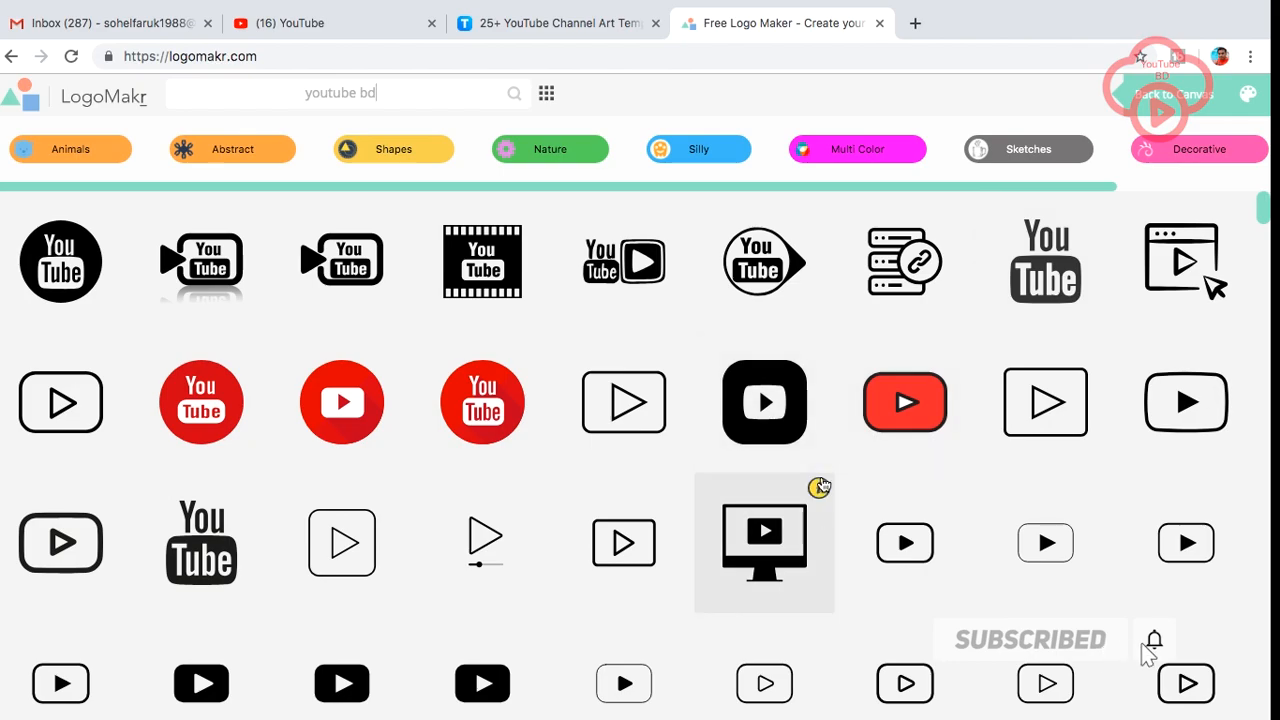
# - Browse the search results and add the bold outlined cloud with a pause symbol to the canvas
pyautogui.scroll(-3, 819, 486)
pyautogui.scroll(-10, 821, 483)
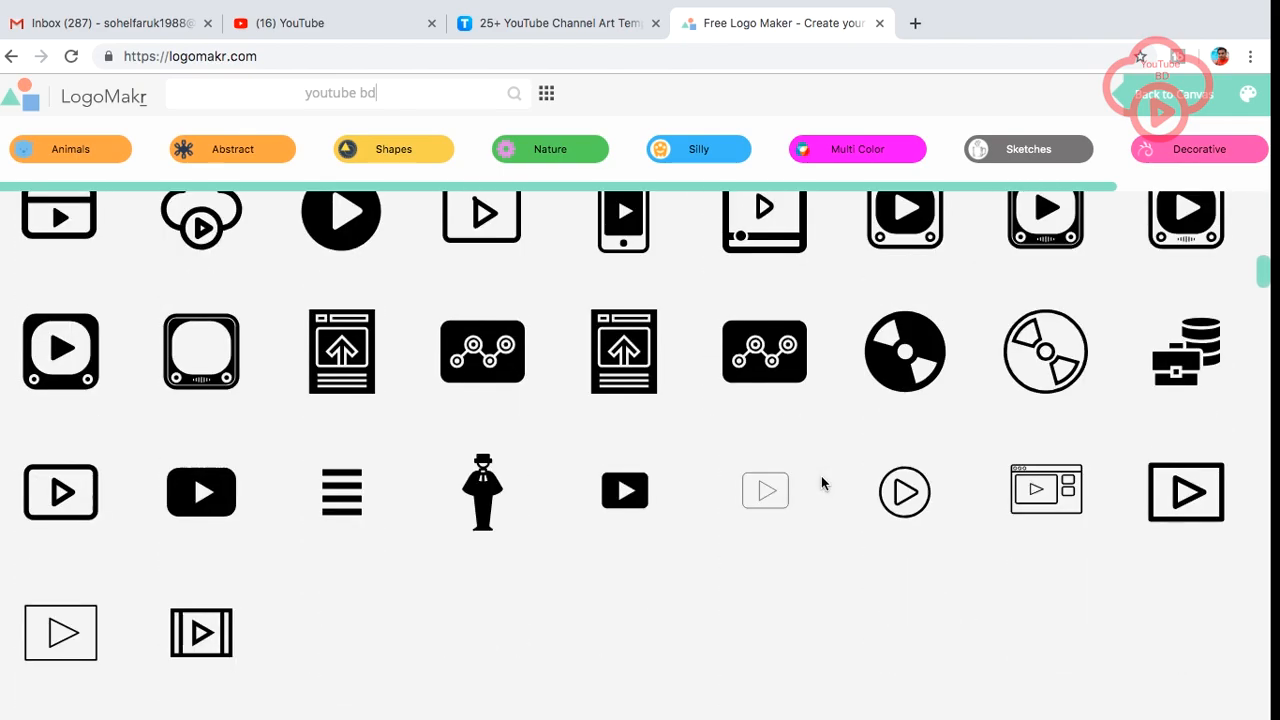
pyautogui.scroll(-3, 821, 483)
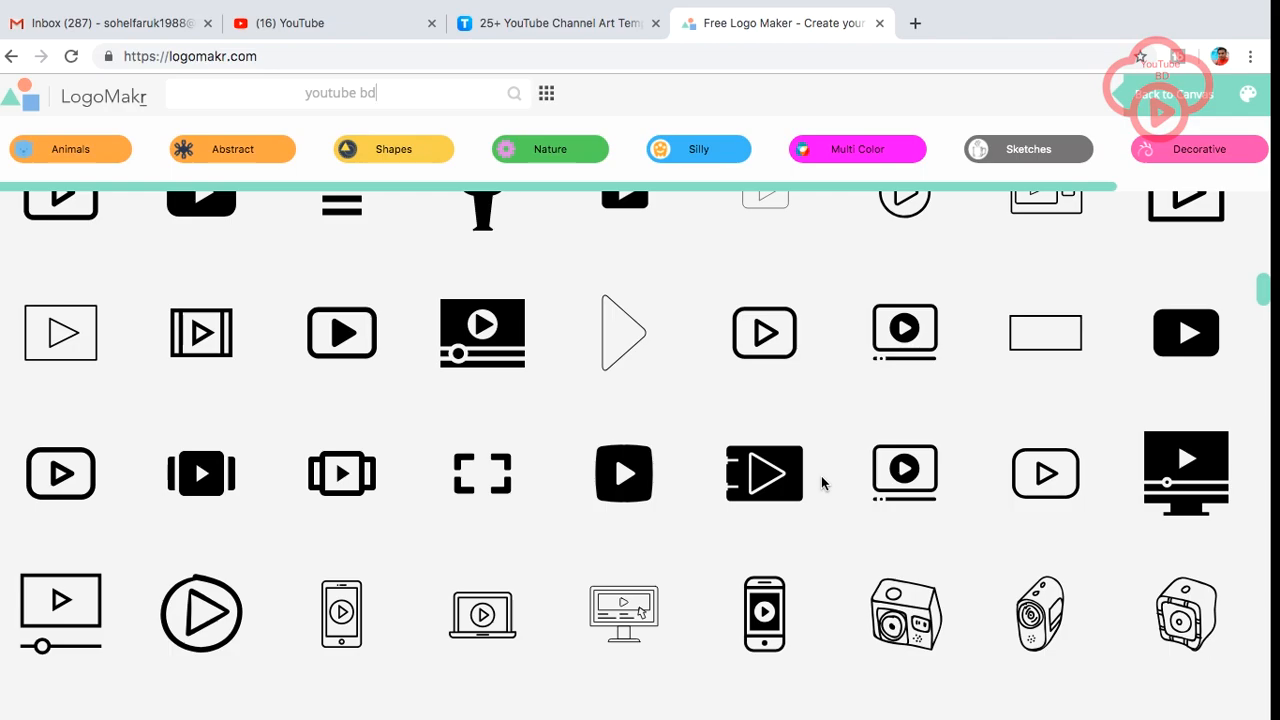
pyautogui.scroll(-5, 821, 483)
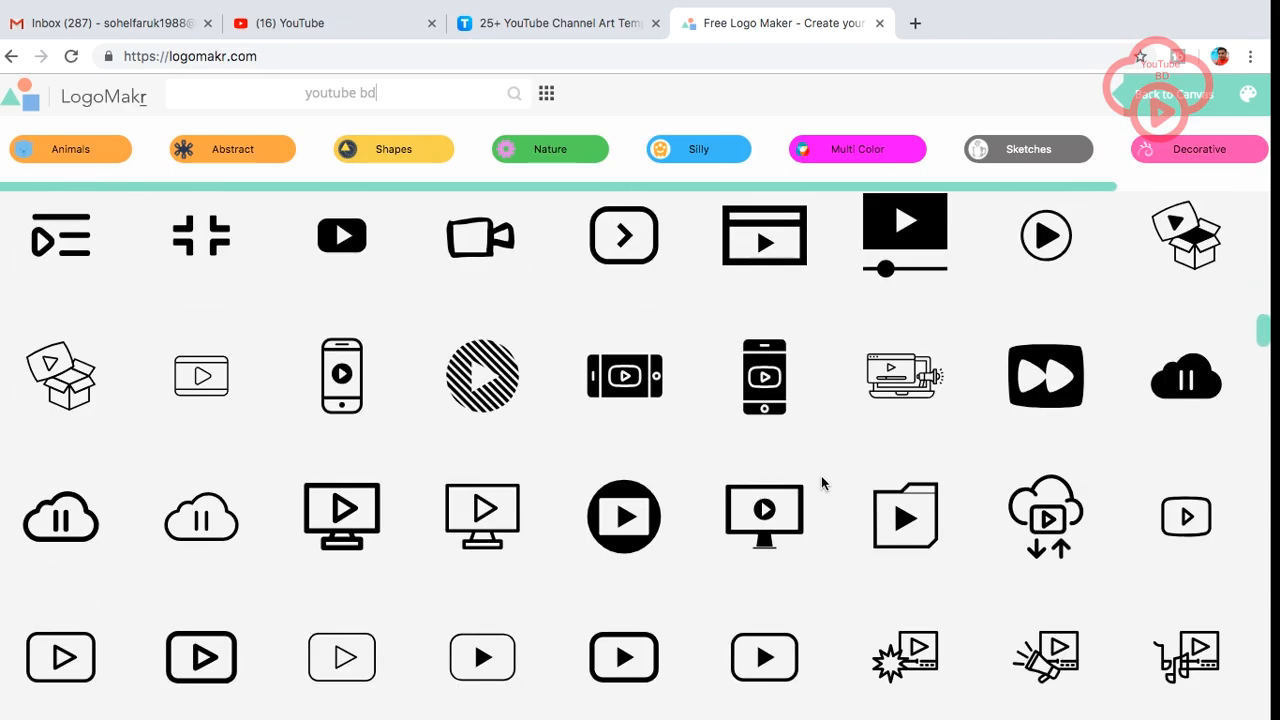
pyautogui.scroll(6, 821, 483)
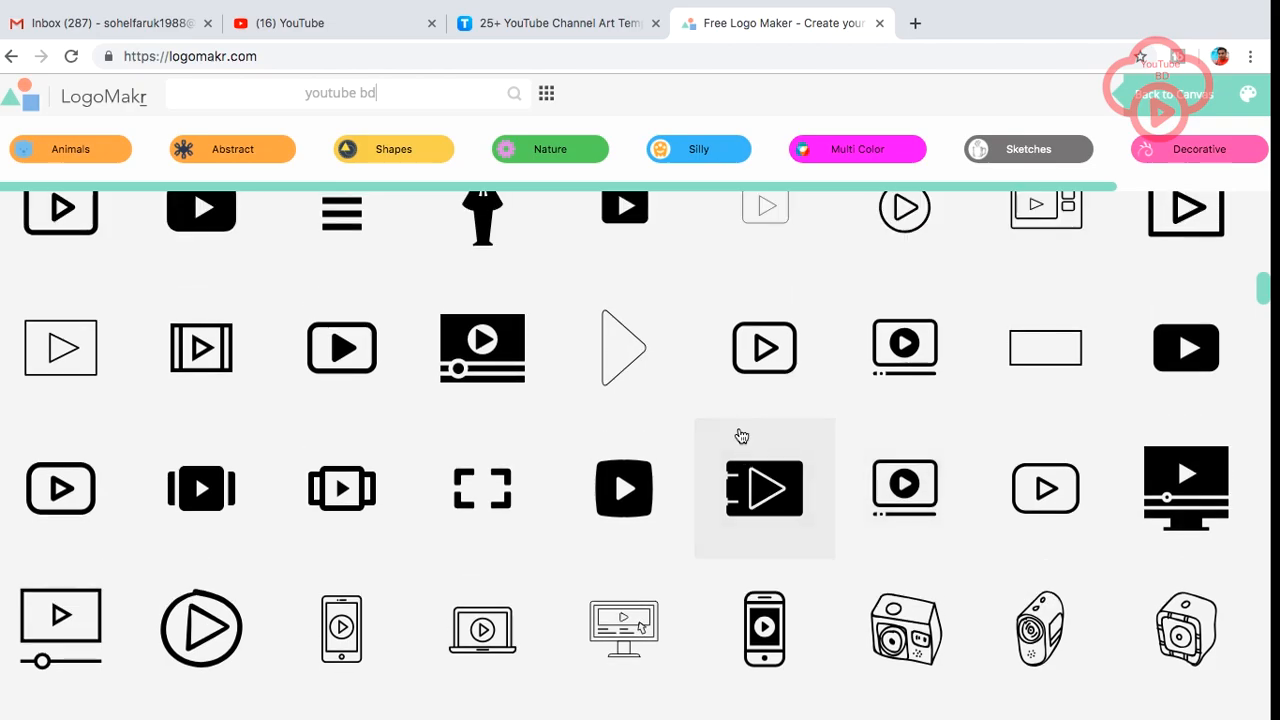
pyautogui.scroll(5, 741, 435)
pyautogui.scroll(3, 737, 442)
pyautogui.scroll(-5, 737, 442)
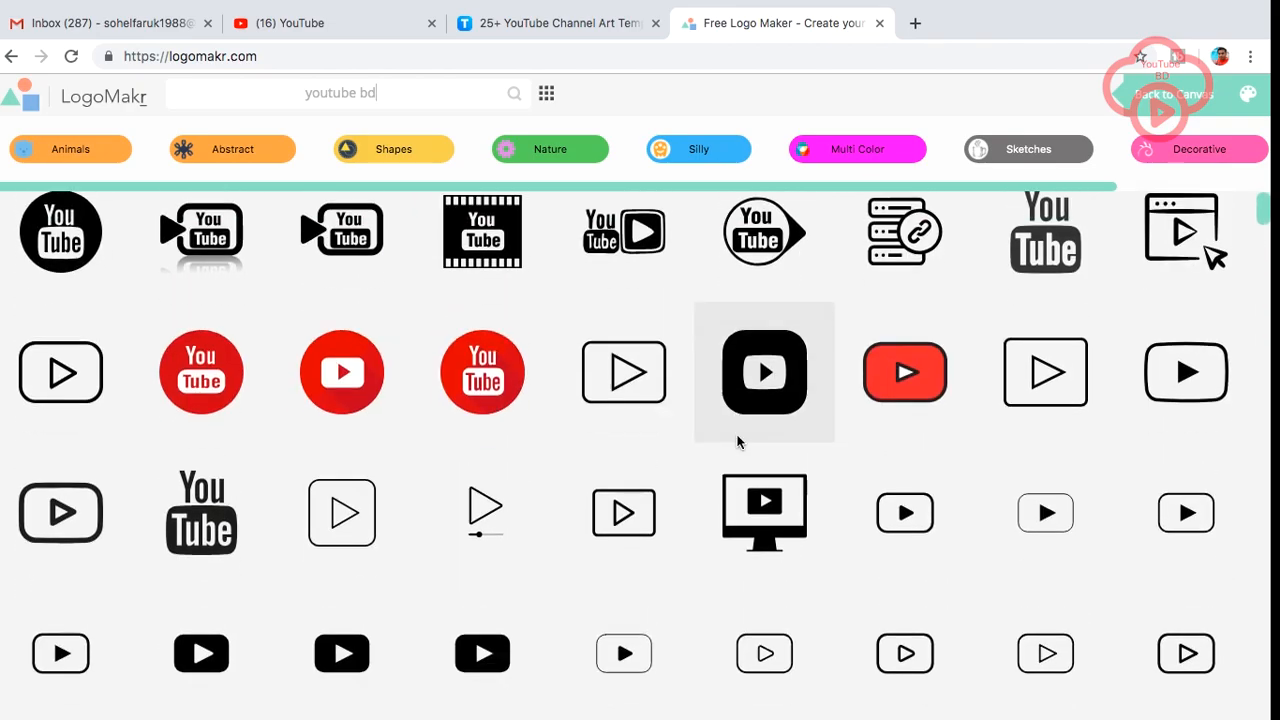
pyautogui.scroll(-3, 740, 440)
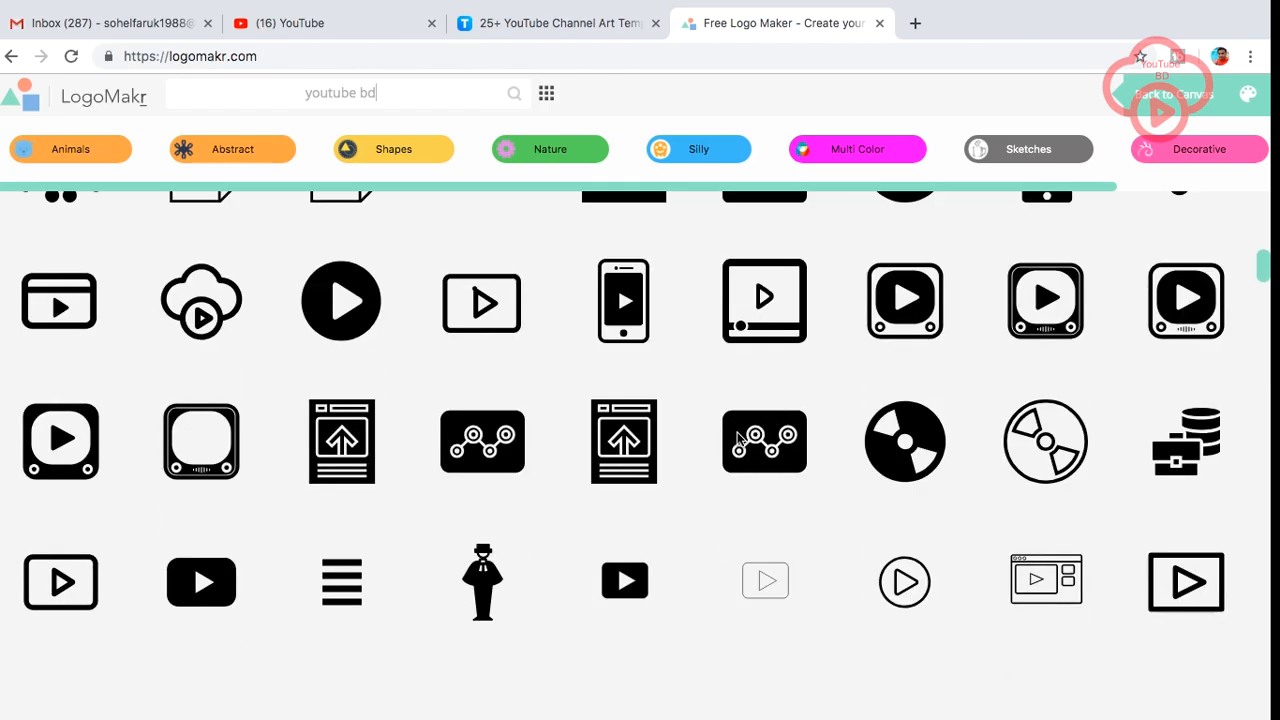
pyautogui.scroll(-5, 740, 440)
pyautogui.scroll(-6, 740, 437)
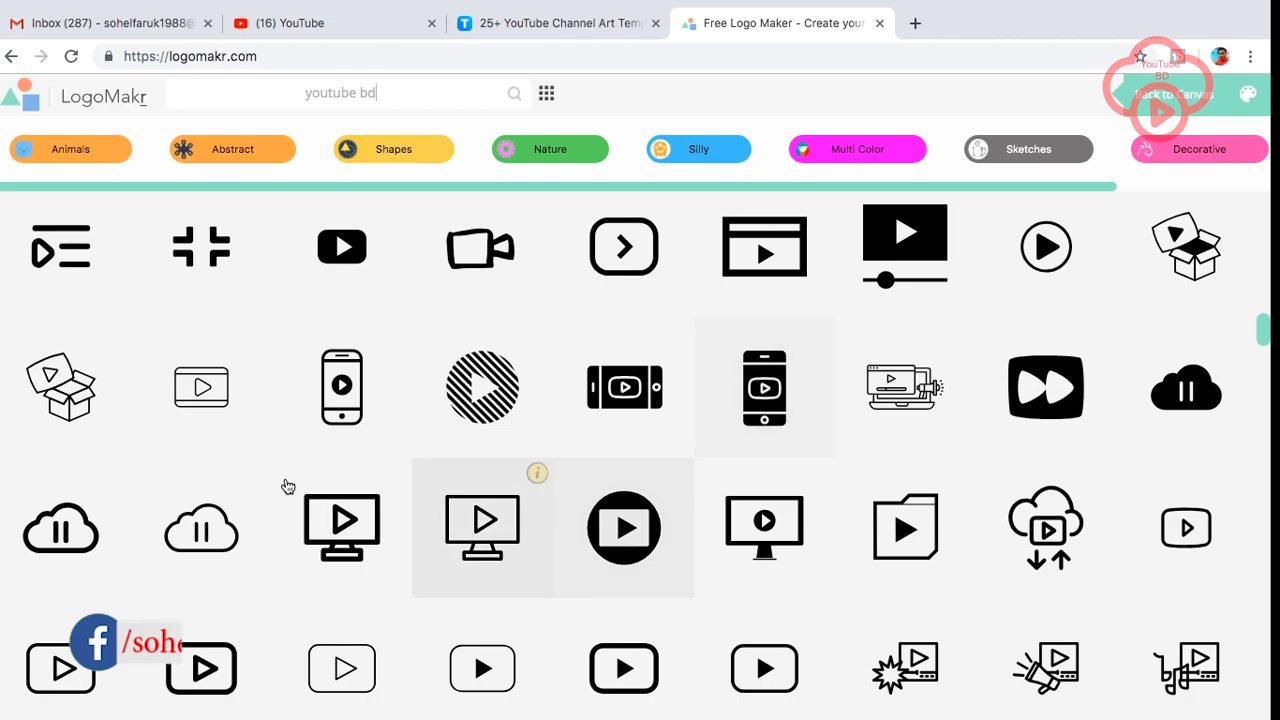
pyautogui.click(82, 541)
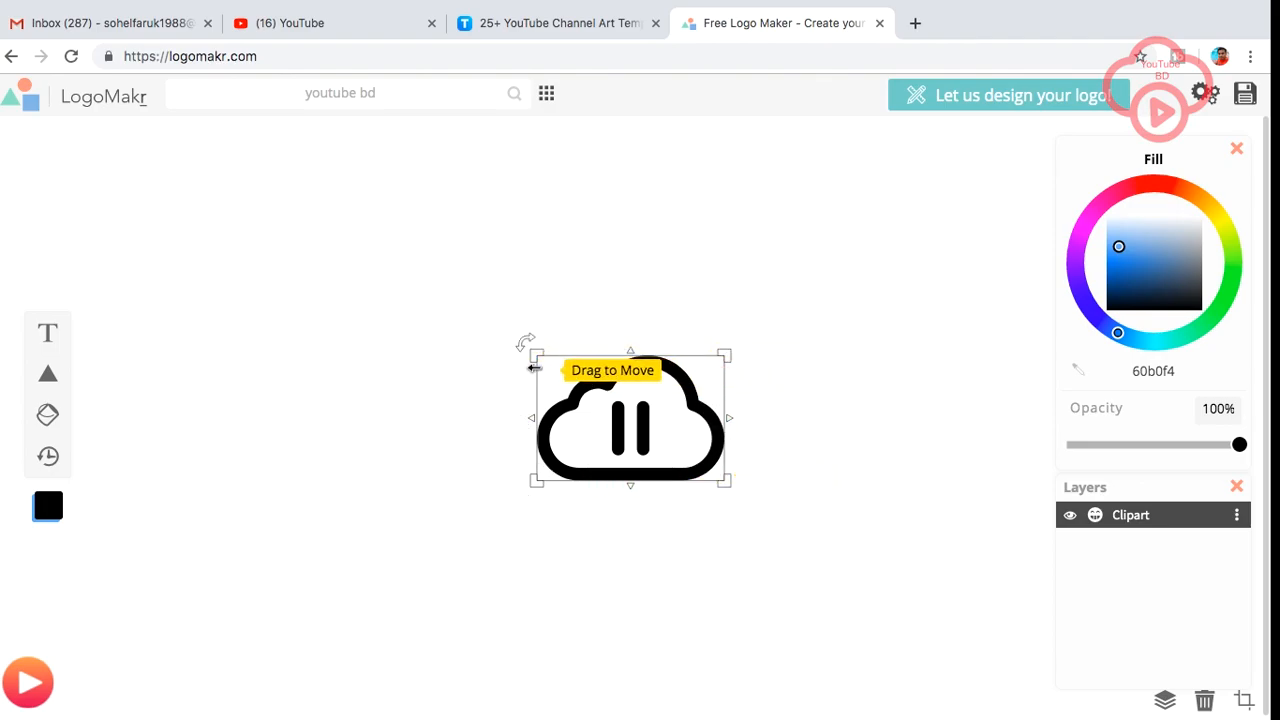
# - Scale down the cloud graphic and move it slightly up and left on the canvas
pyautogui.moveTo(537, 354); pyautogui.dragTo(600, 332)
pyautogui.click(650, 328)
pyautogui.click(688, 425)
pyautogui.click(757, 361)
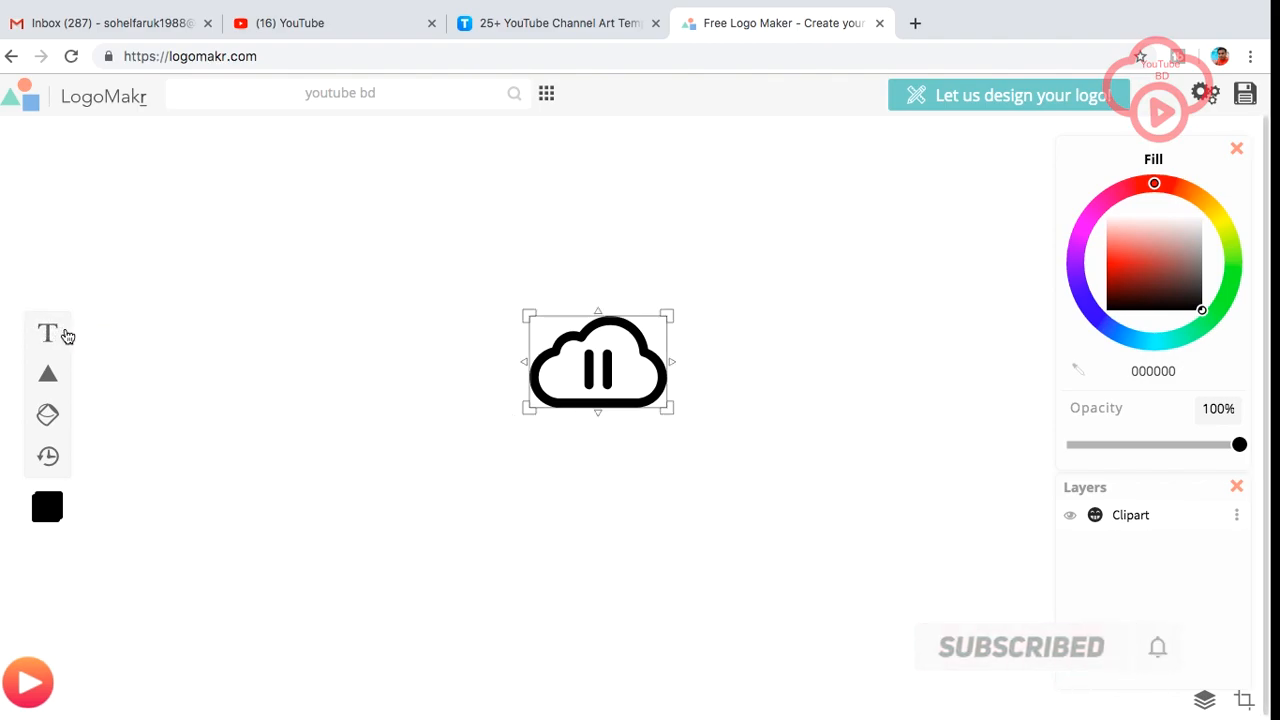
# - Add a text object to the canvas and replace its placeholder wording with "YouTube BD"
pyautogui.click(48, 334)
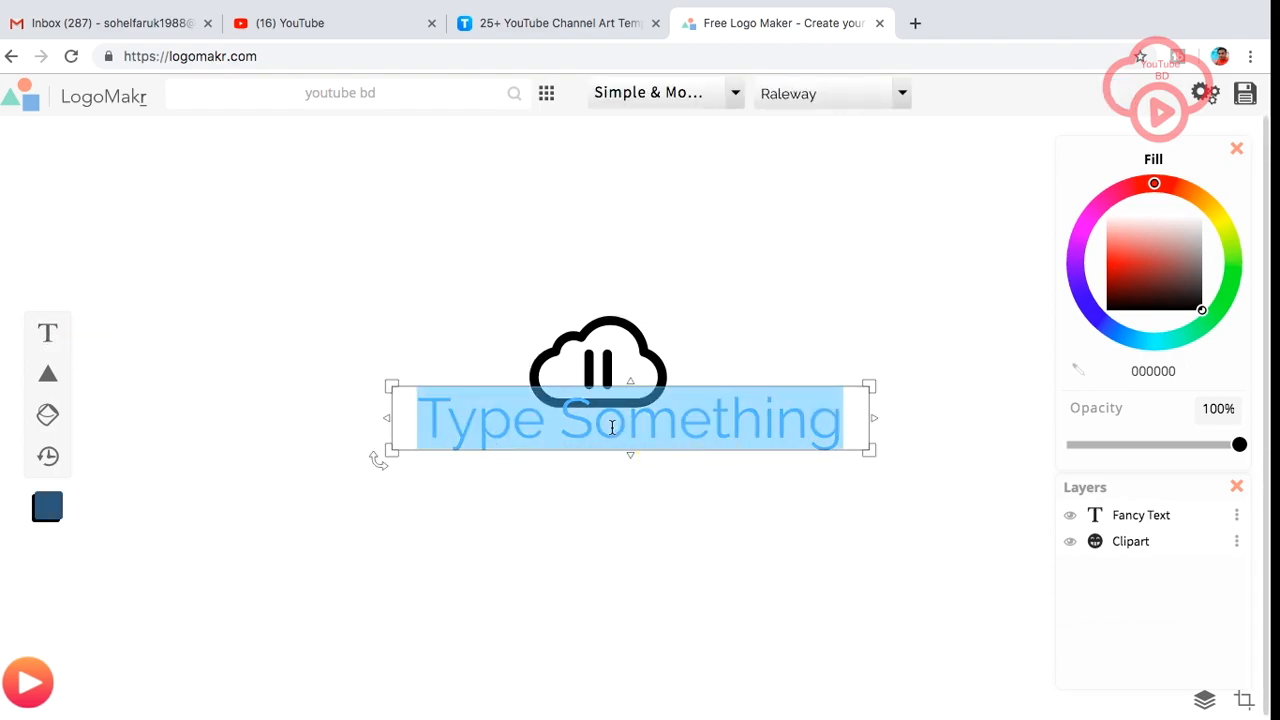
pyautogui.moveTo(611, 427); pyautogui.dragTo(612, 452)
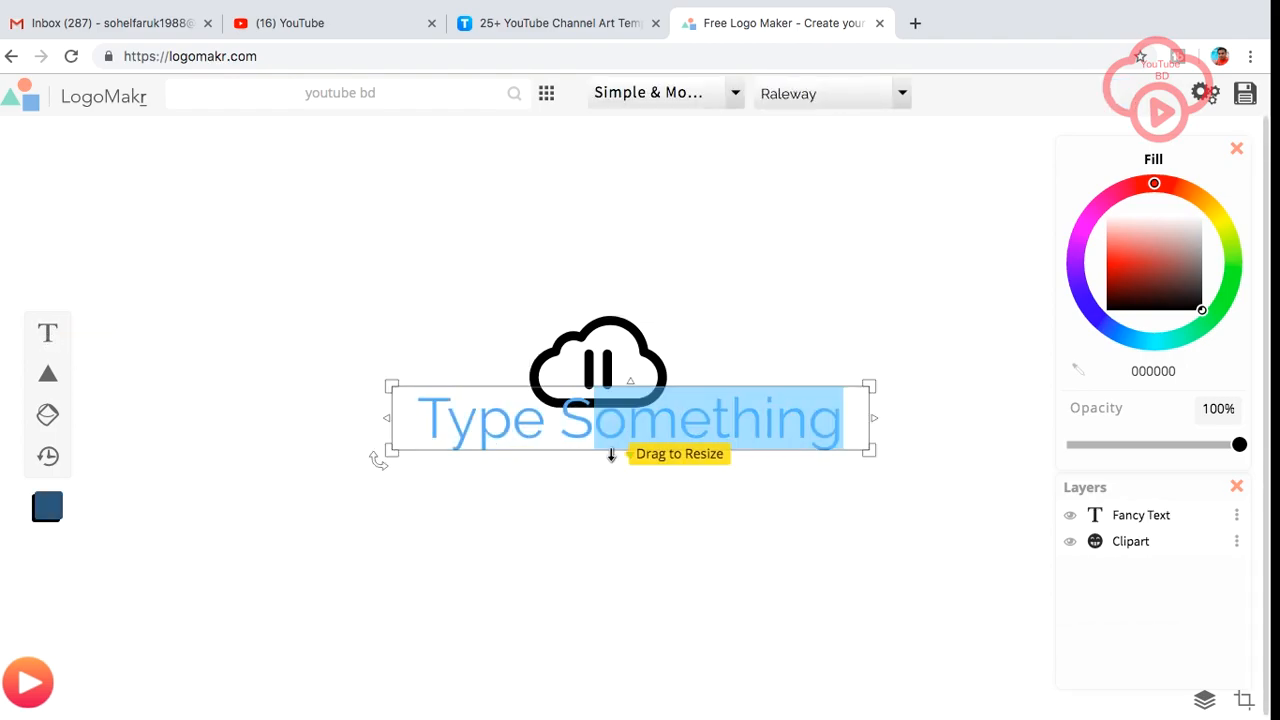
pyautogui.click(846, 418)
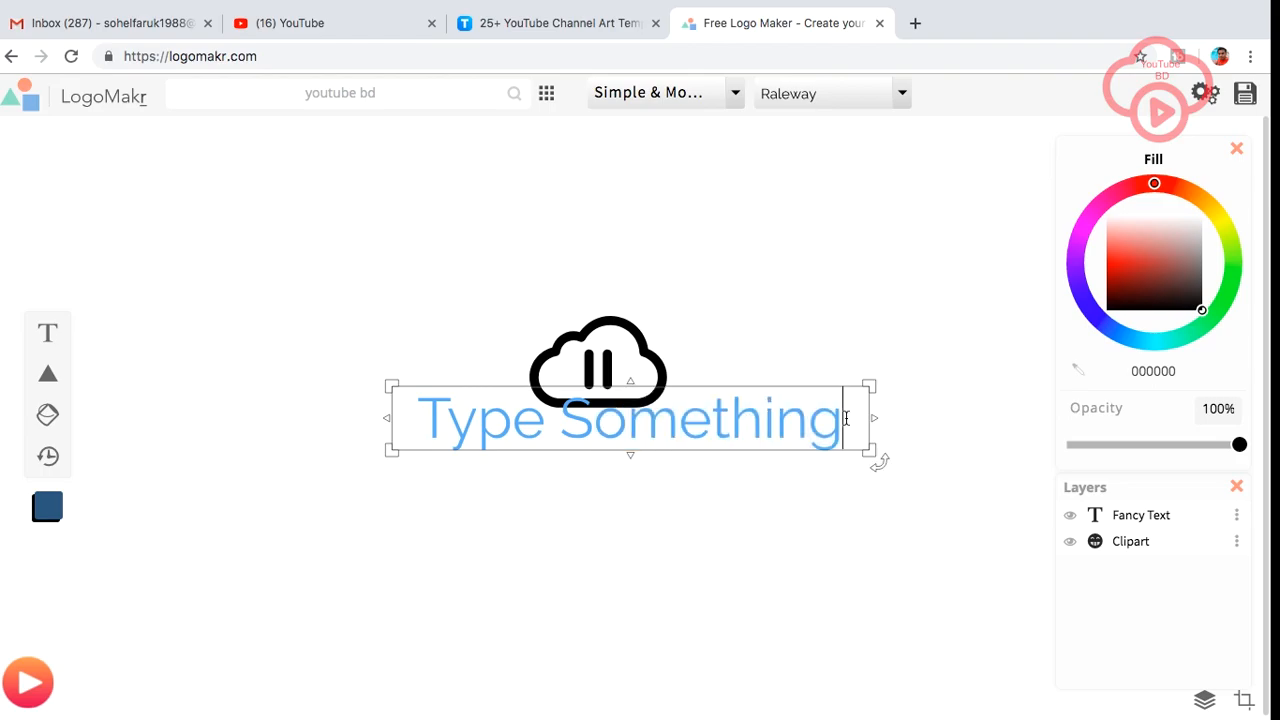
pyautogui.press('BackSpace')
pyautogui.press('BackSpace')
pyautogui.press('BackSpace')
pyautogui.press('BackSpace')
pyautogui.press('BackSpace')
pyautogui.press('BackSpace')
pyautogui.press('BackSpace')
pyautogui.press('BackSpace')
pyautogui.press('BackSpace')
pyautogui.press('BackSpace')
pyautogui.press('BackSpace')
pyautogui.press('BackSpace')
pyautogui.press('BackSpace')
pyautogui.press('BackSpace')
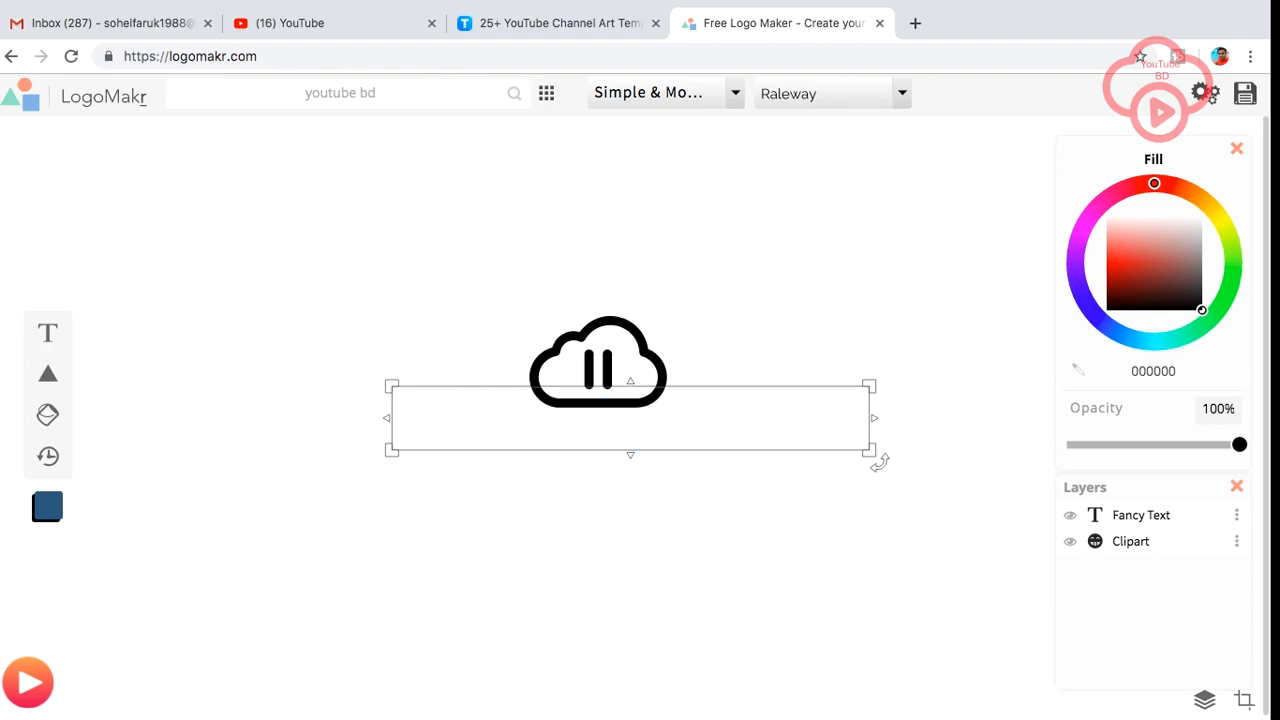
pyautogui.write('You')
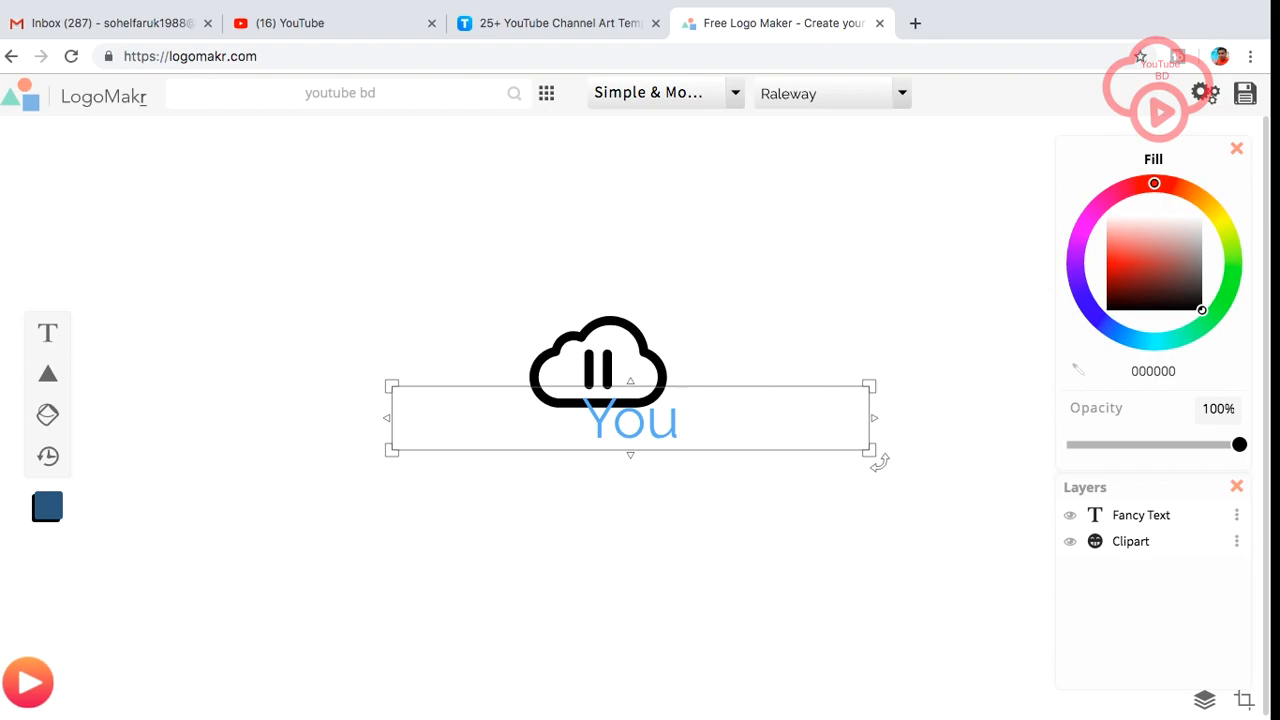
pyautogui.write('Tu')
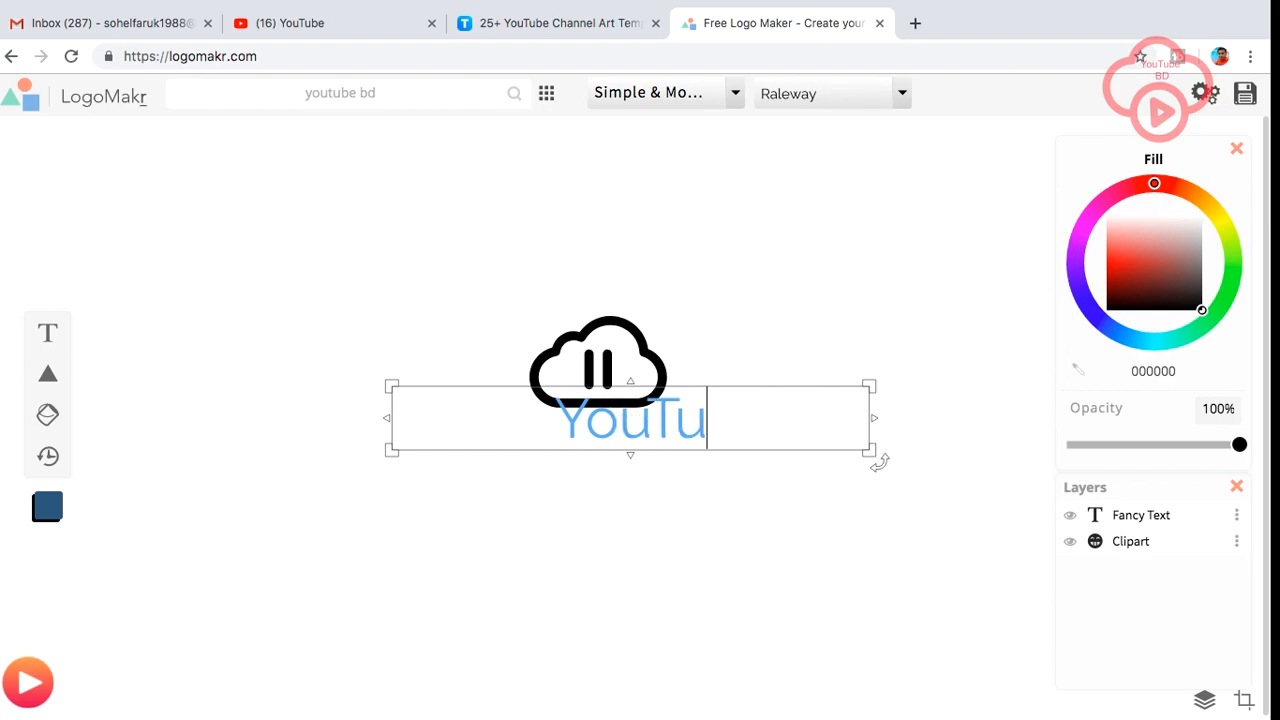
pyautogui.write('be Bd')
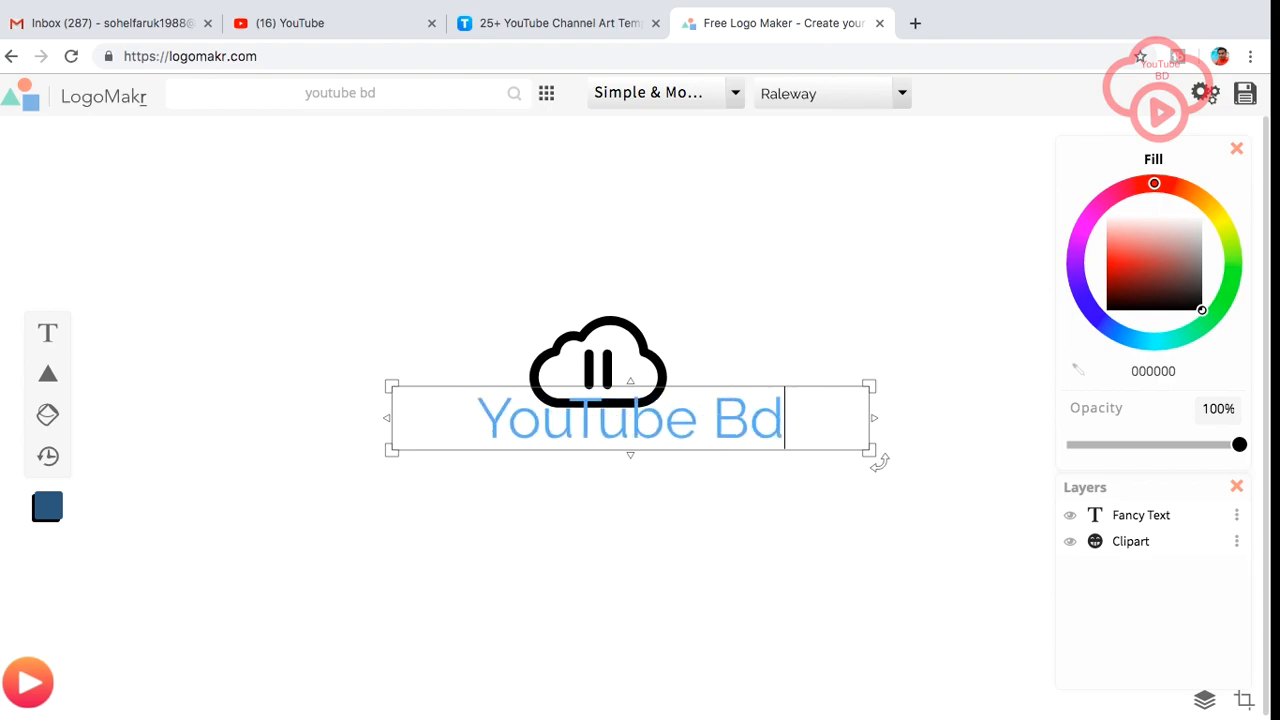
pyautogui.press('BackSpace')
pyautogui.write('D')
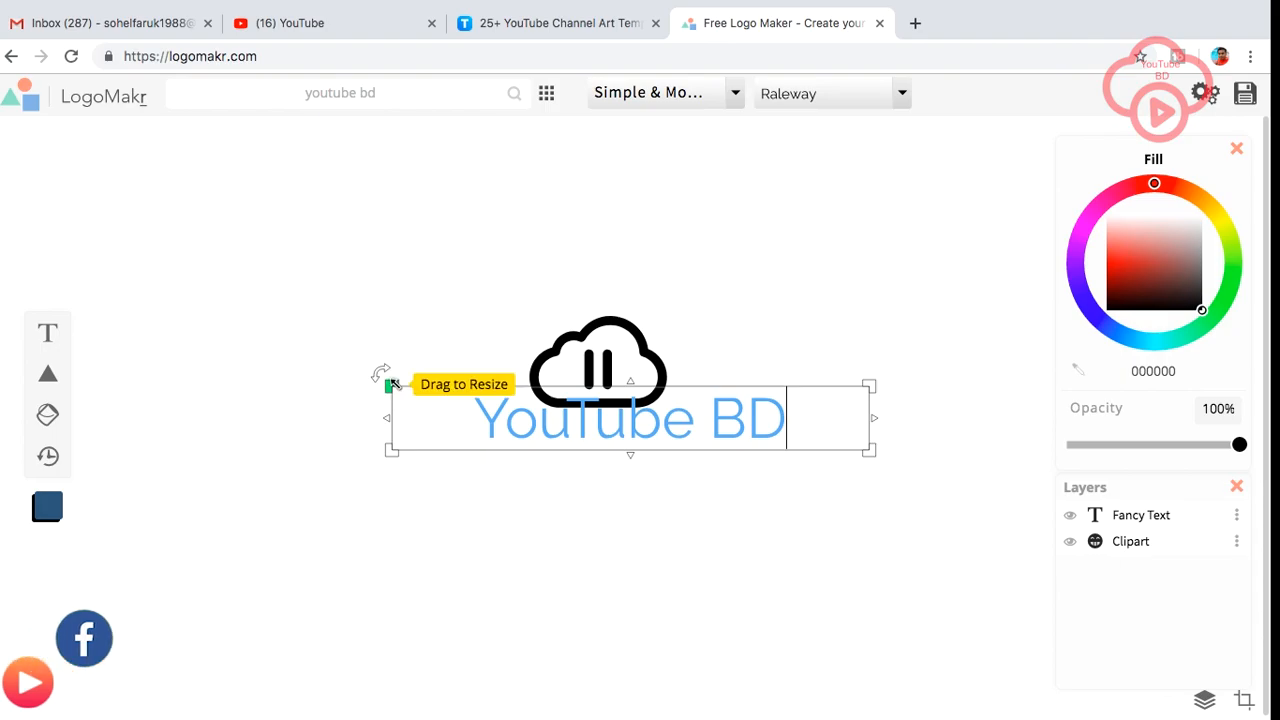
# - Shrink the "YouTube BD" text and move it directly beneath the cloud graphic
pyautogui.moveTo(390, 385); pyautogui.dragTo(417, 411)
pyautogui.click(757, 397)
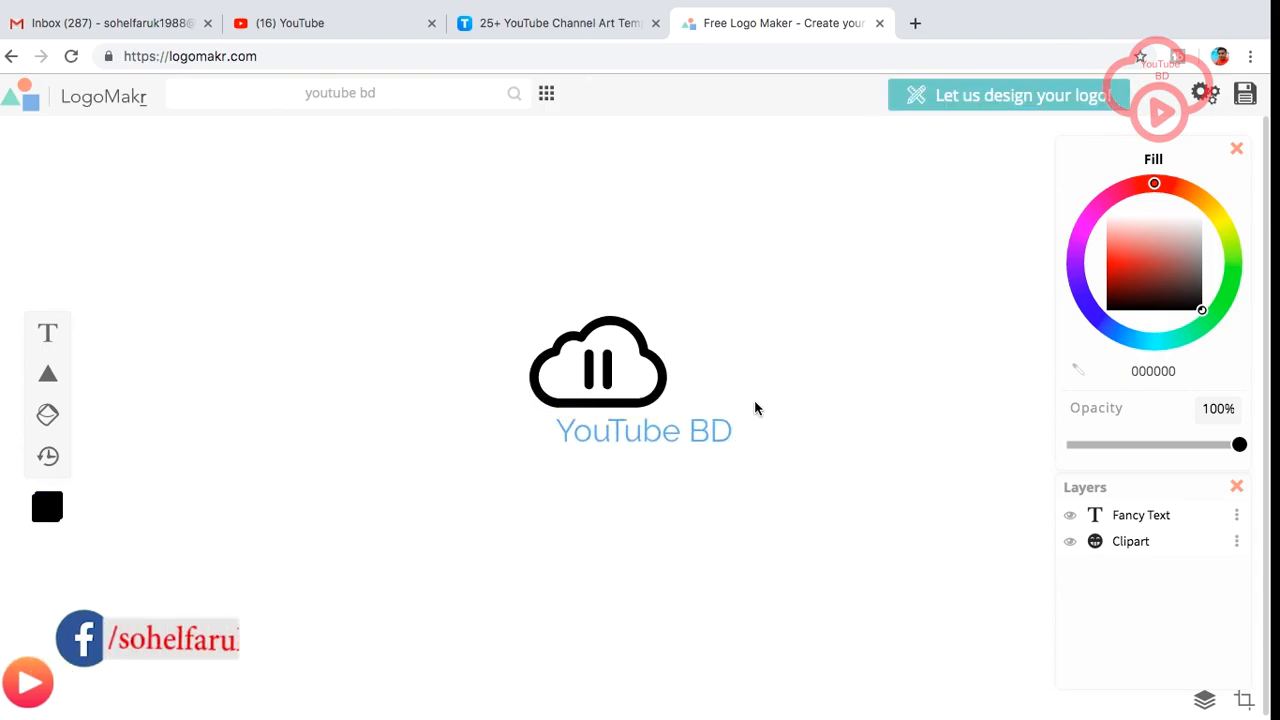
pyautogui.click(706, 426)
pyautogui.moveTo(706, 426); pyautogui.dragTo(665, 422)
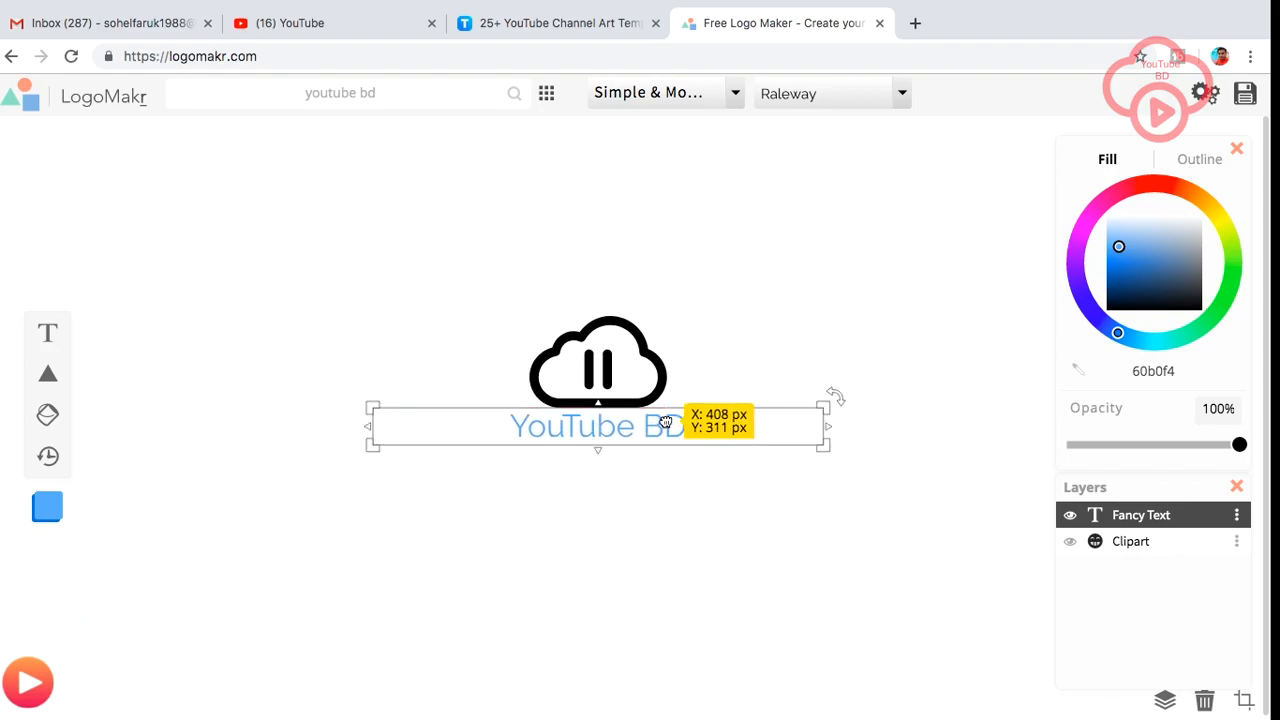
# - Reduce the "YouTube BD" text further to fit within the cloud's width and centre it under the cloud
pyautogui.click(825, 444)
pyautogui.moveTo(825, 444); pyautogui.dragTo(789, 436)
pyautogui.moveTo(567, 425); pyautogui.dragTo(582, 426)
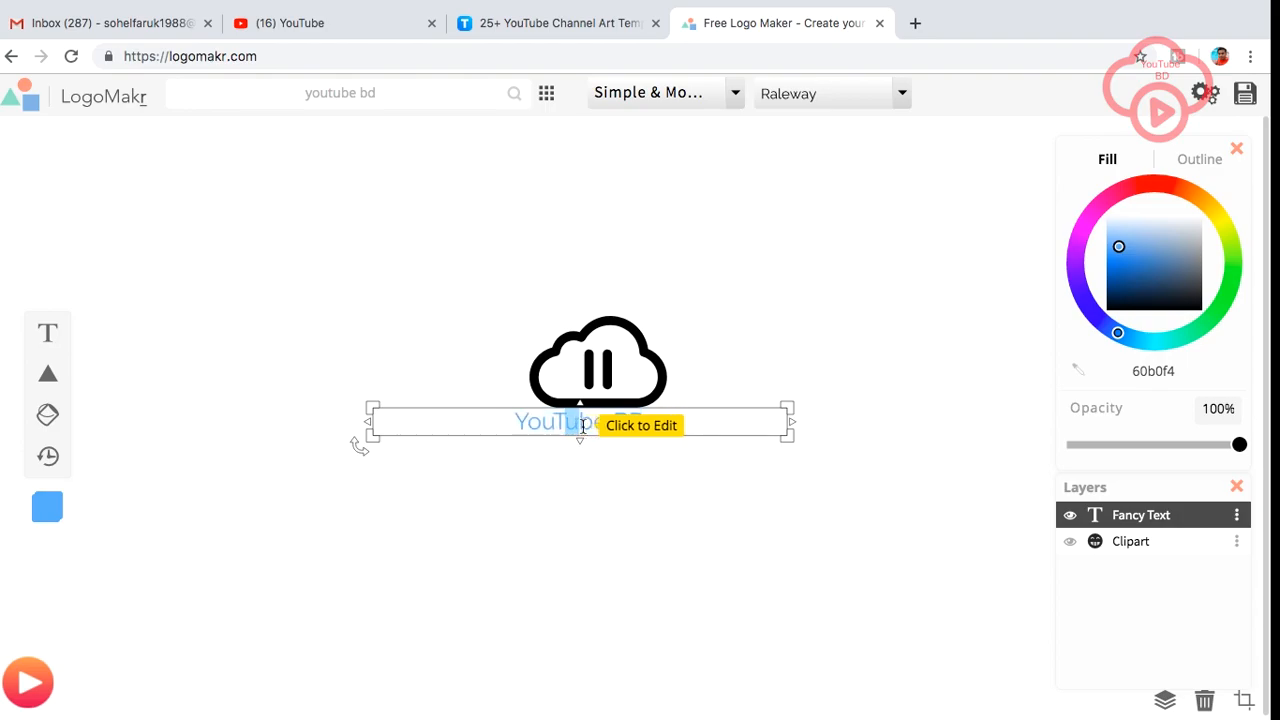
pyautogui.click(531, 408)
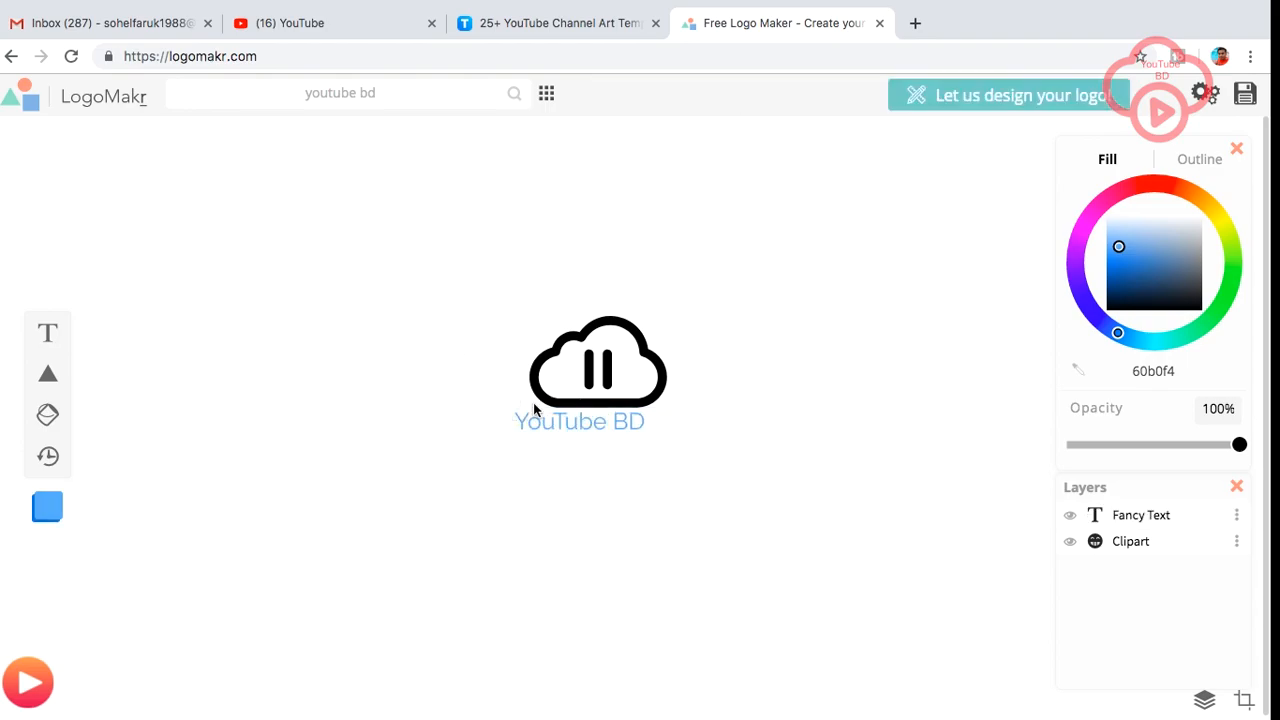
pyautogui.moveTo(528, 420); pyautogui.dragTo(566, 424)
pyautogui.moveTo(818, 440); pyautogui.dragTo(797, 440)
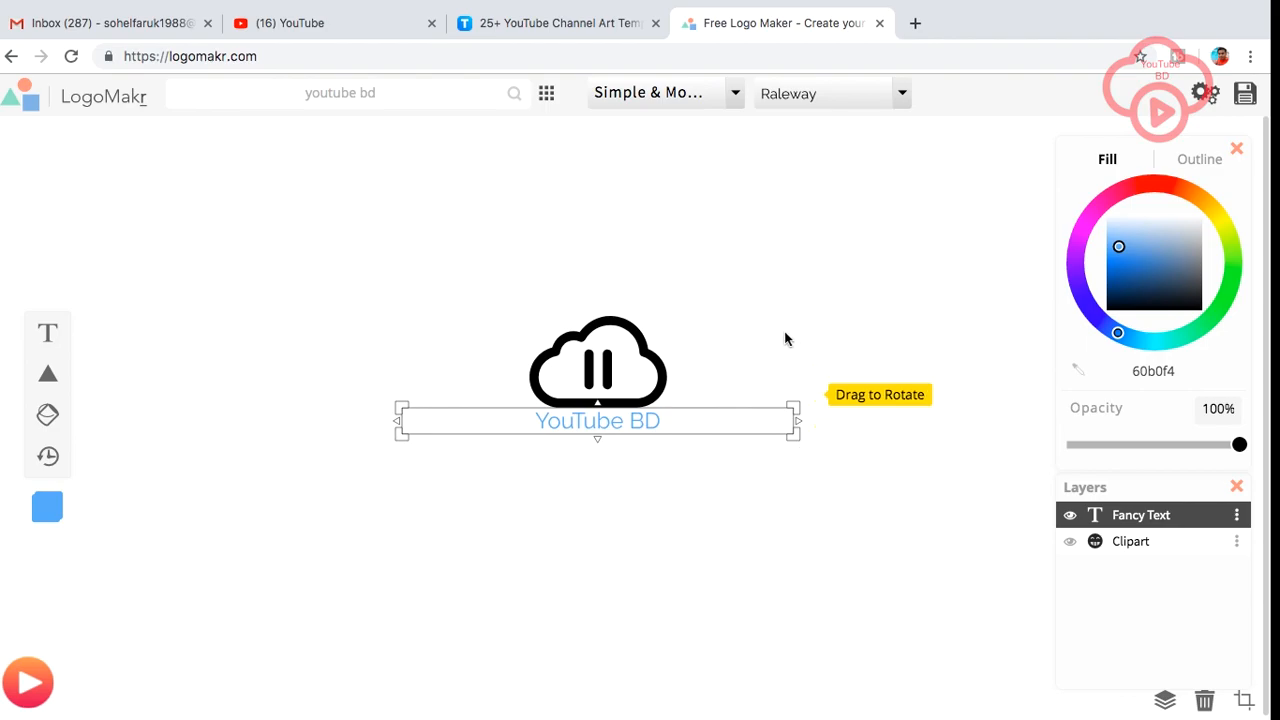
pyautogui.click(787, 332)
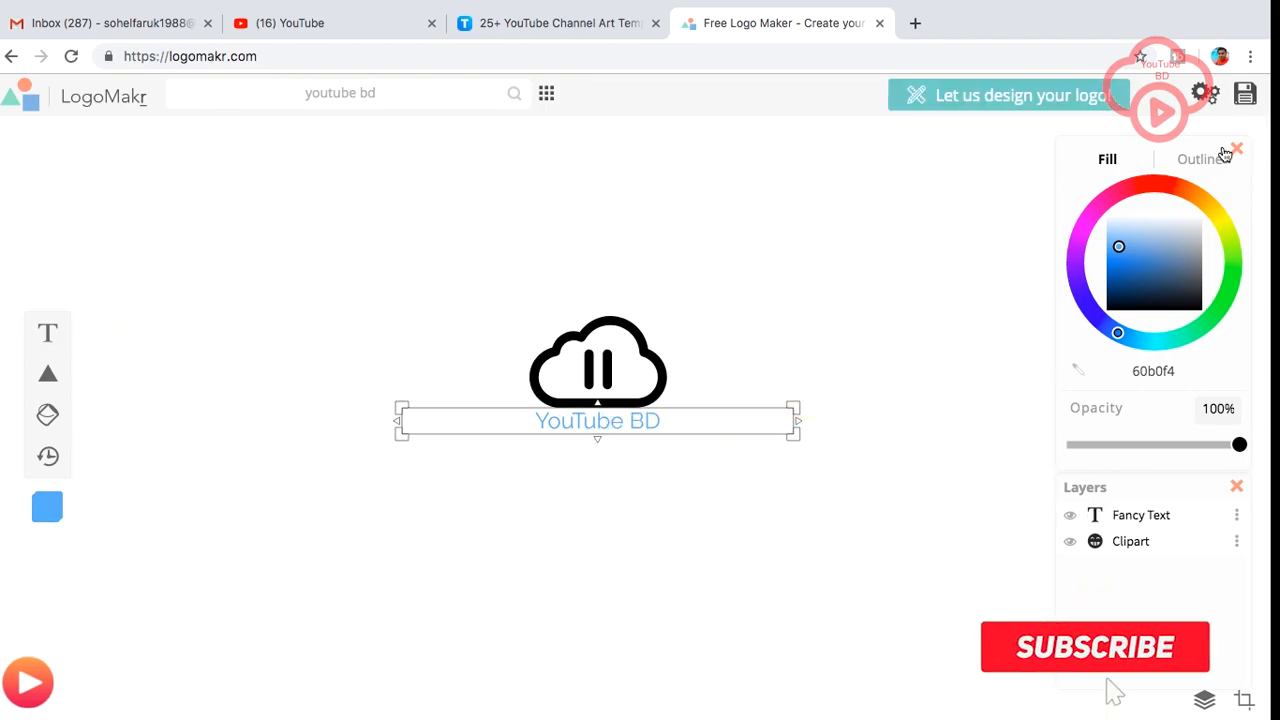
# - Try several fill colours on the "YouTube BD" text and set it to red ff0700
pyautogui.click(1152, 187)
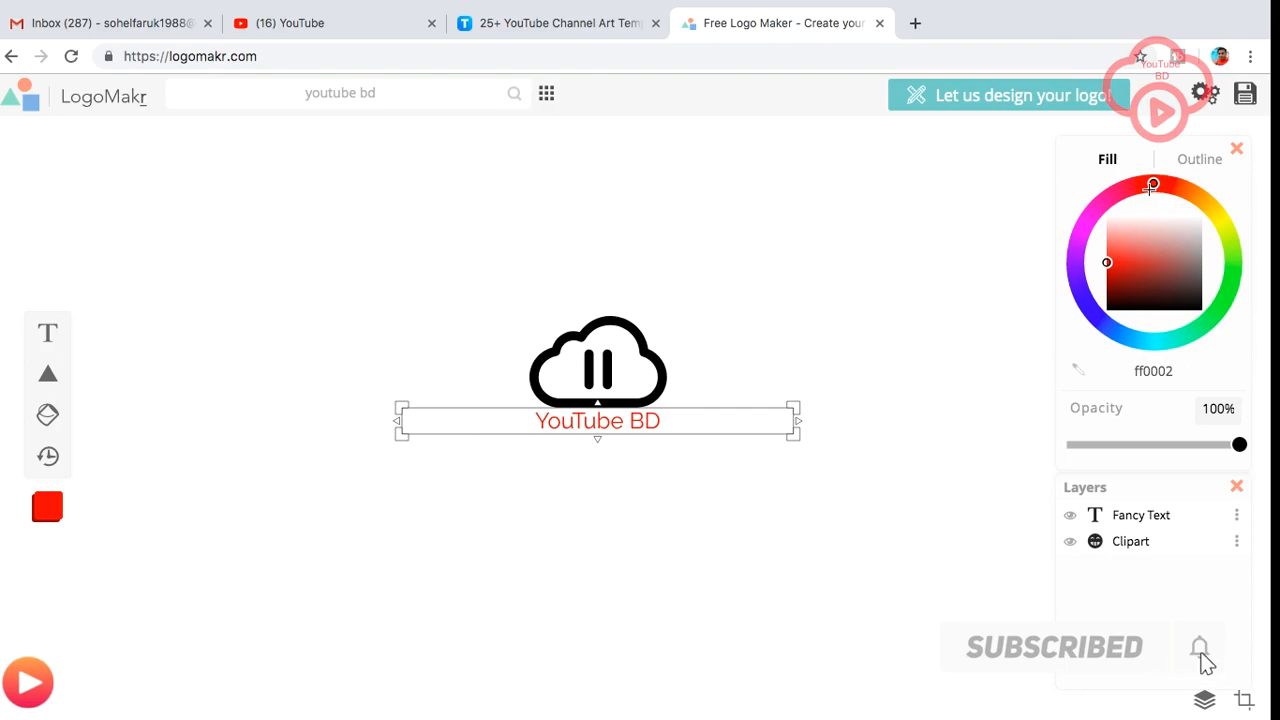
pyautogui.click(1192, 190)
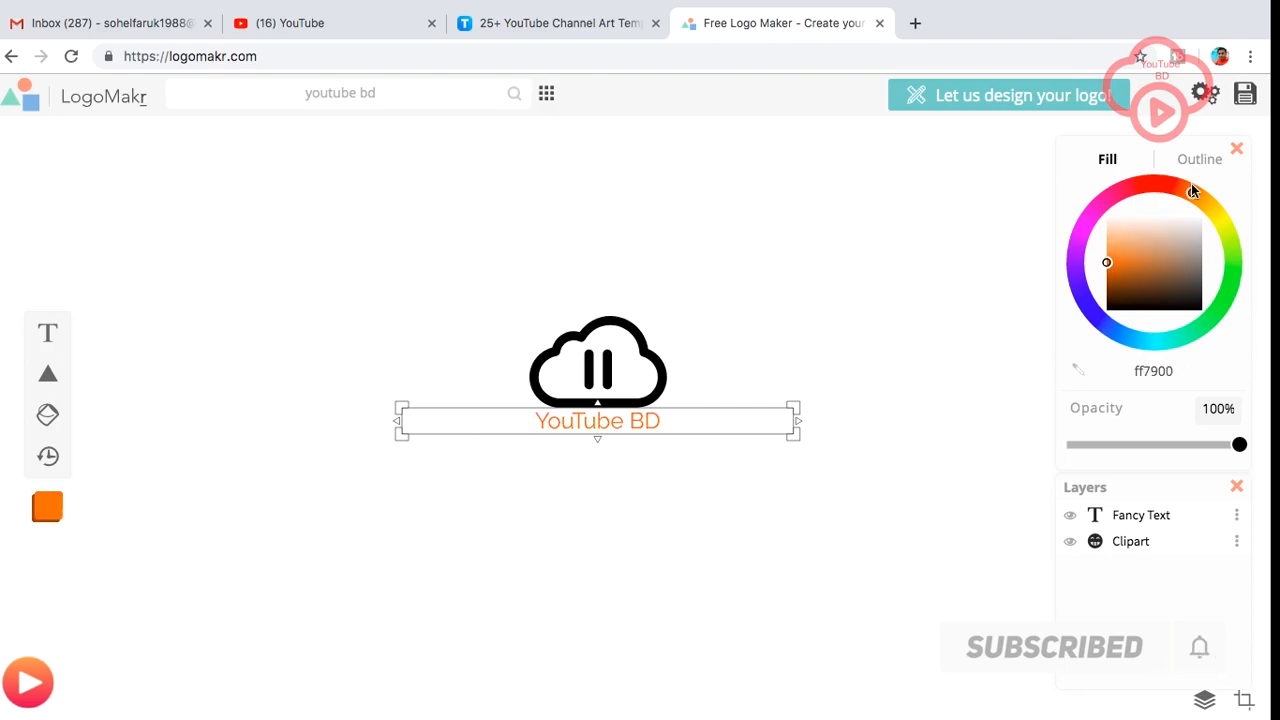
pyautogui.click(1104, 203)
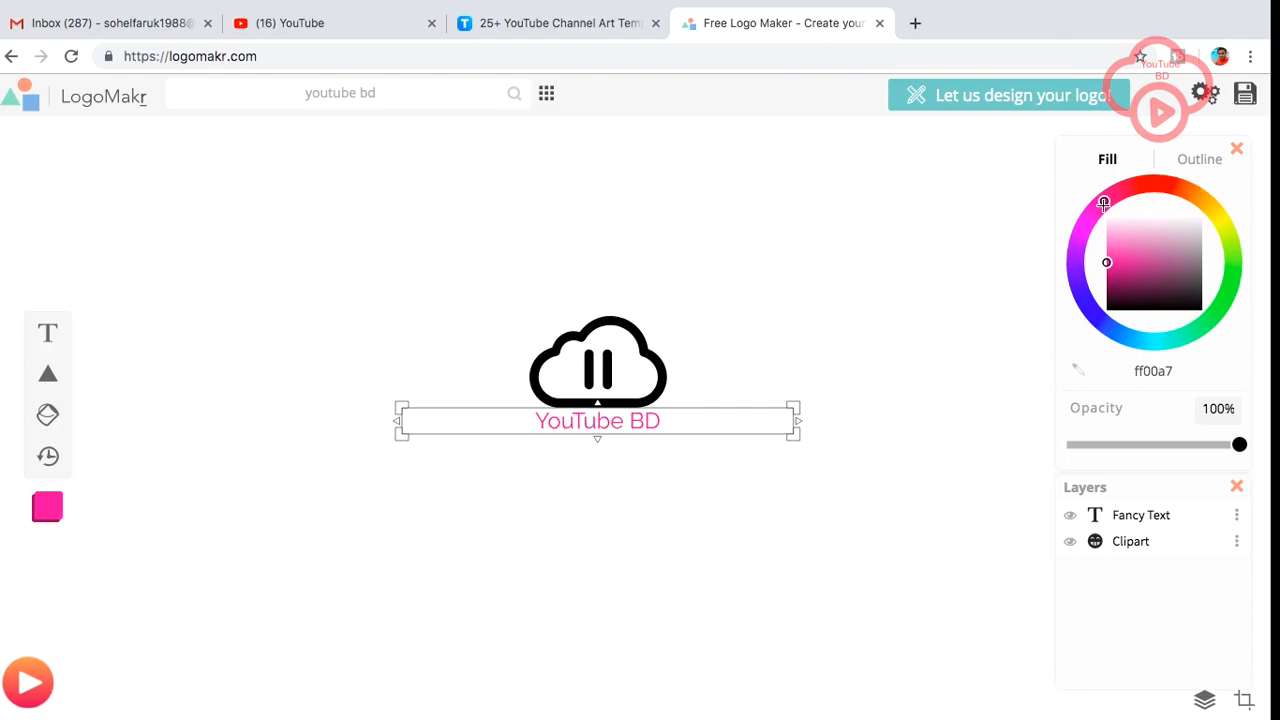
pyautogui.click(1153, 185)
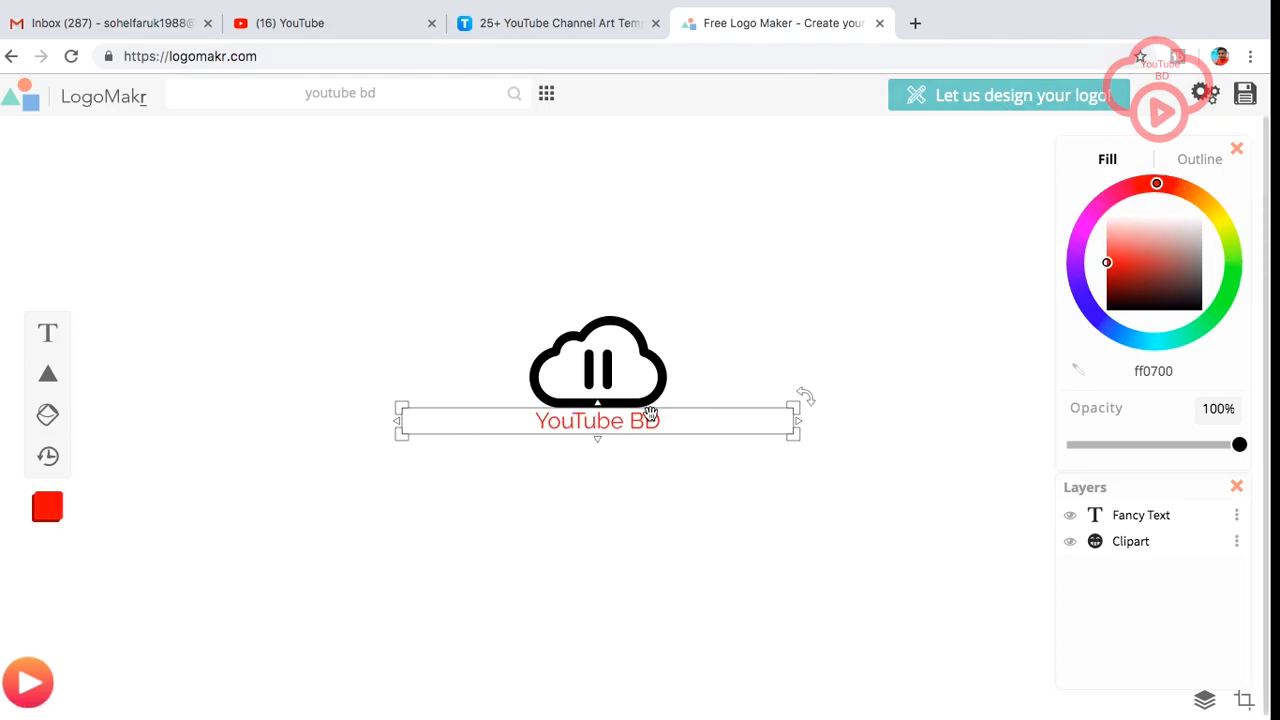
# - Lower the opacity of the "YouTube BD" text so it shows as a lighter, semi-transparent red
pyautogui.click(648, 345)
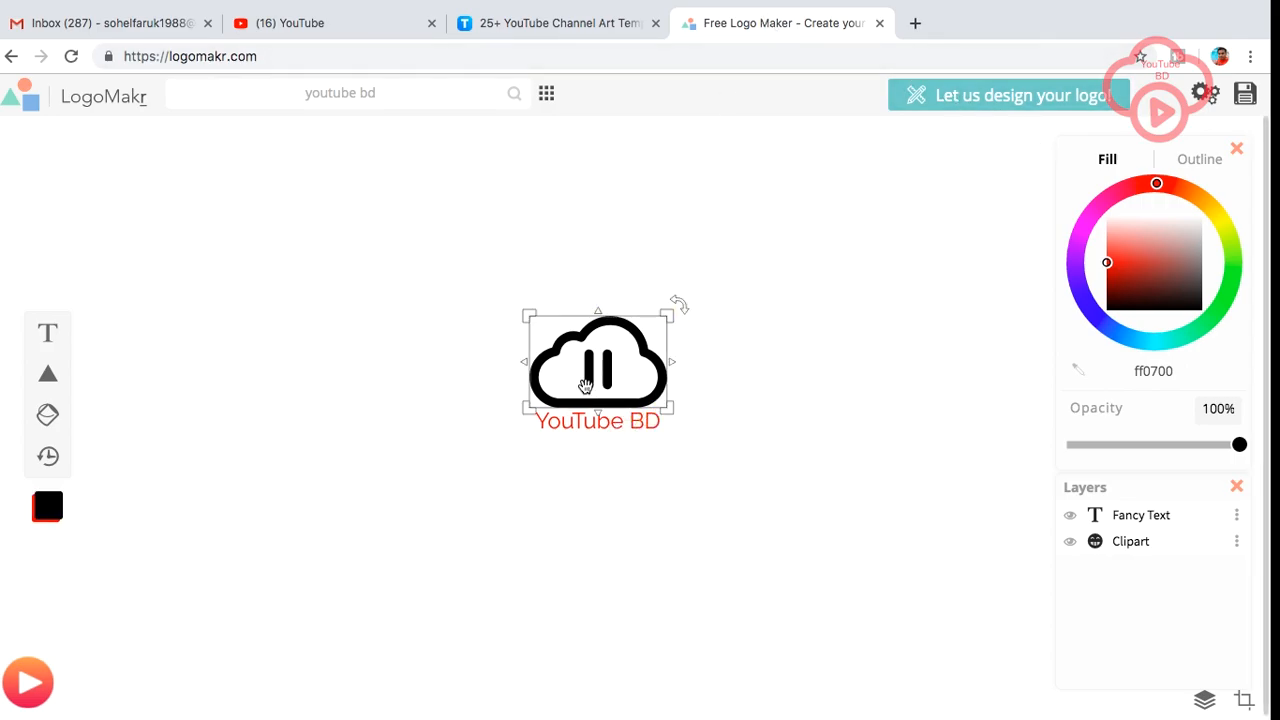
pyautogui.click(598, 421)
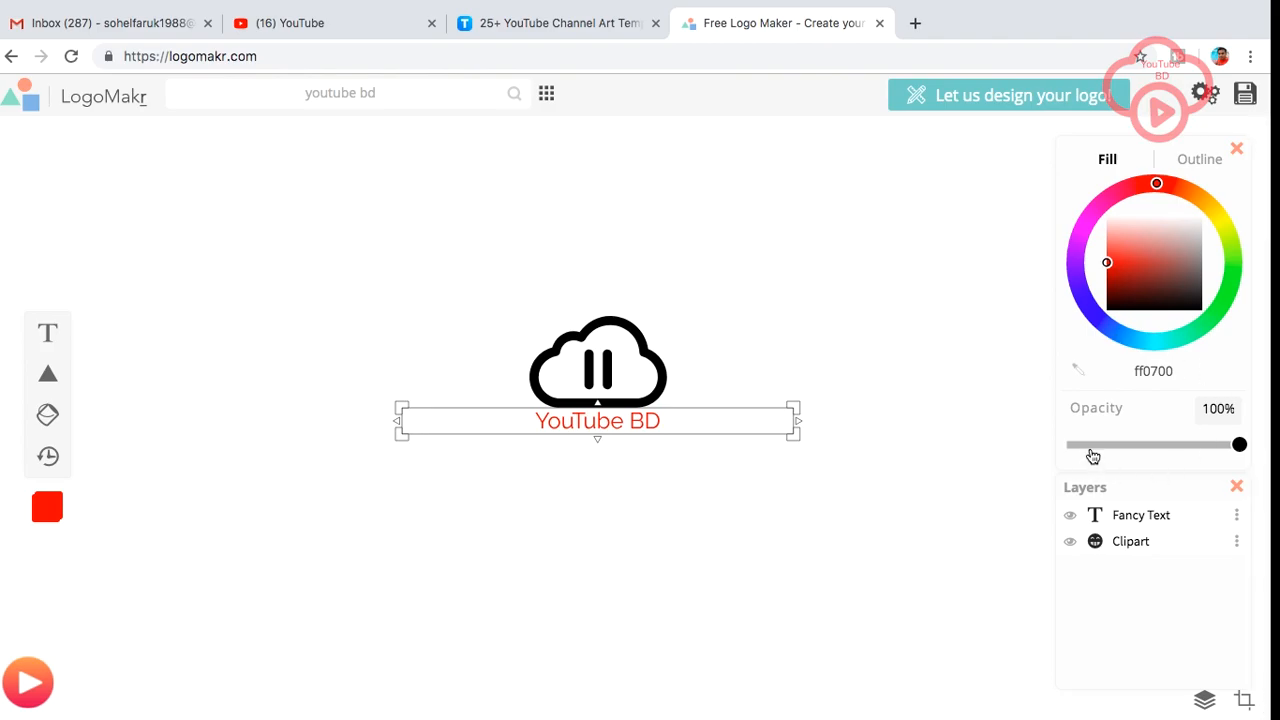
pyautogui.moveTo(1241, 449)
pyautogui.mouseDown()
pyautogui.moveTo(1154, 466)
pyautogui.moveTo(1222, 456)
pyautogui.mouseUp()
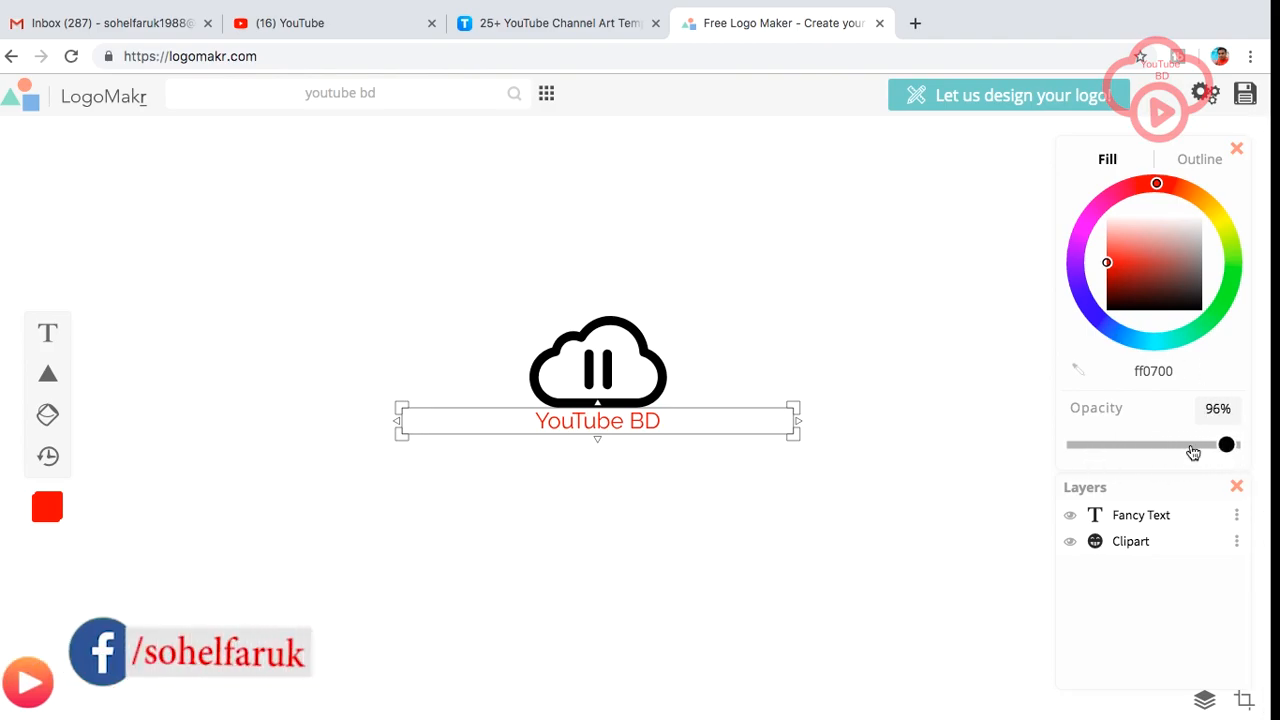
pyautogui.click(556, 430)
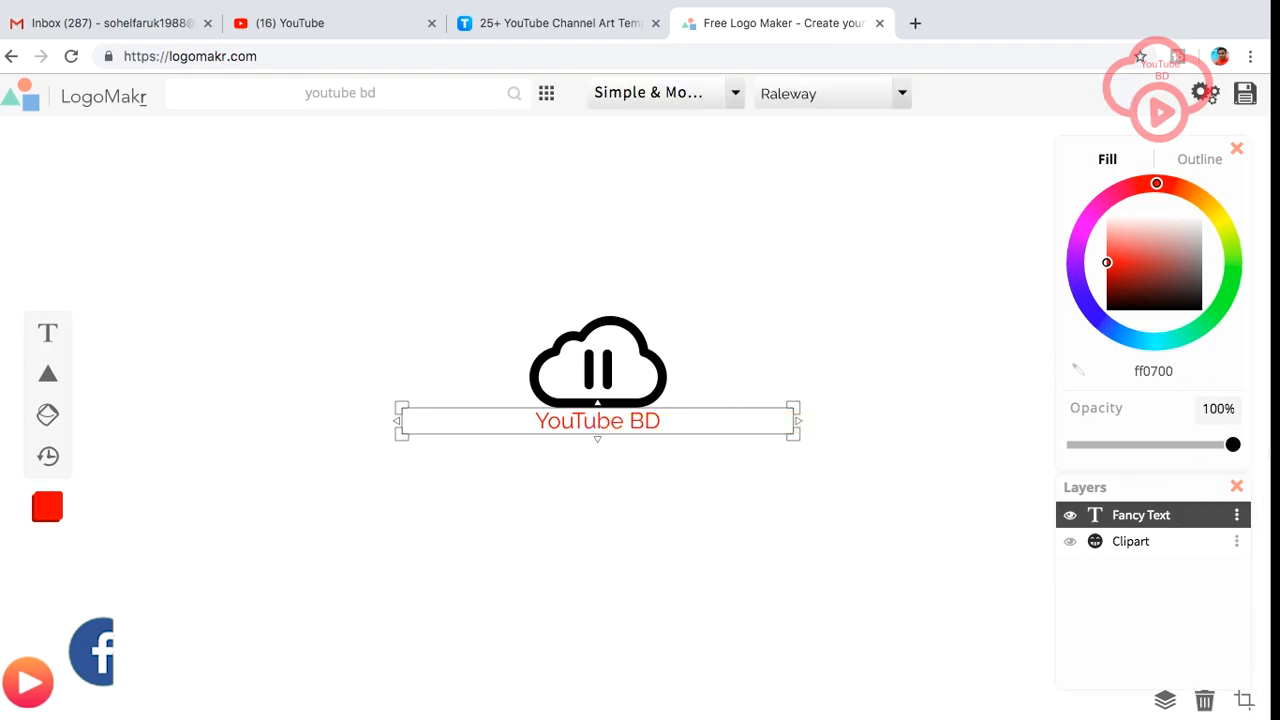
pyautogui.moveTo(1234, 451); pyautogui.dragTo(1177, 456)
# - Recolour the cloud graphic to red ff0025 and reduce its opacity to 68%
pyautogui.click(568, 352)
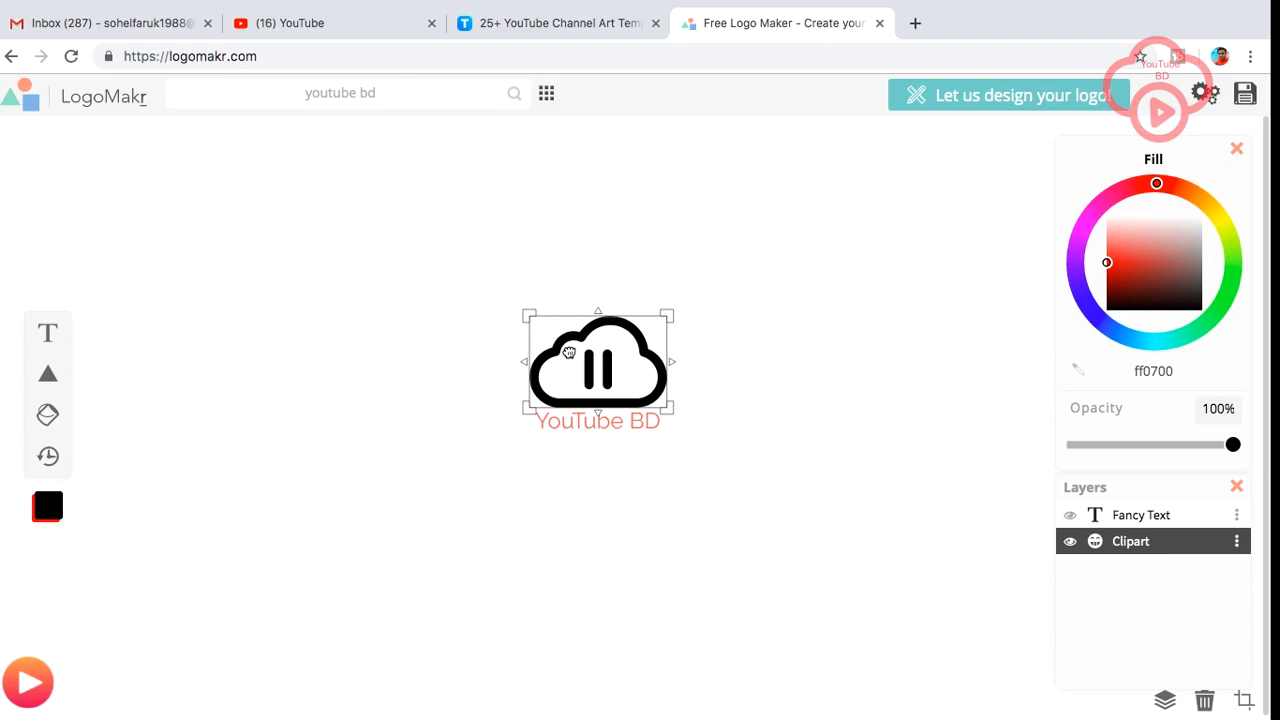
pyautogui.moveTo(1155, 177)
pyautogui.mouseDown()
pyautogui.moveTo(1118, 189)
pyautogui.moveTo(1141, 186)
pyautogui.mouseUp()
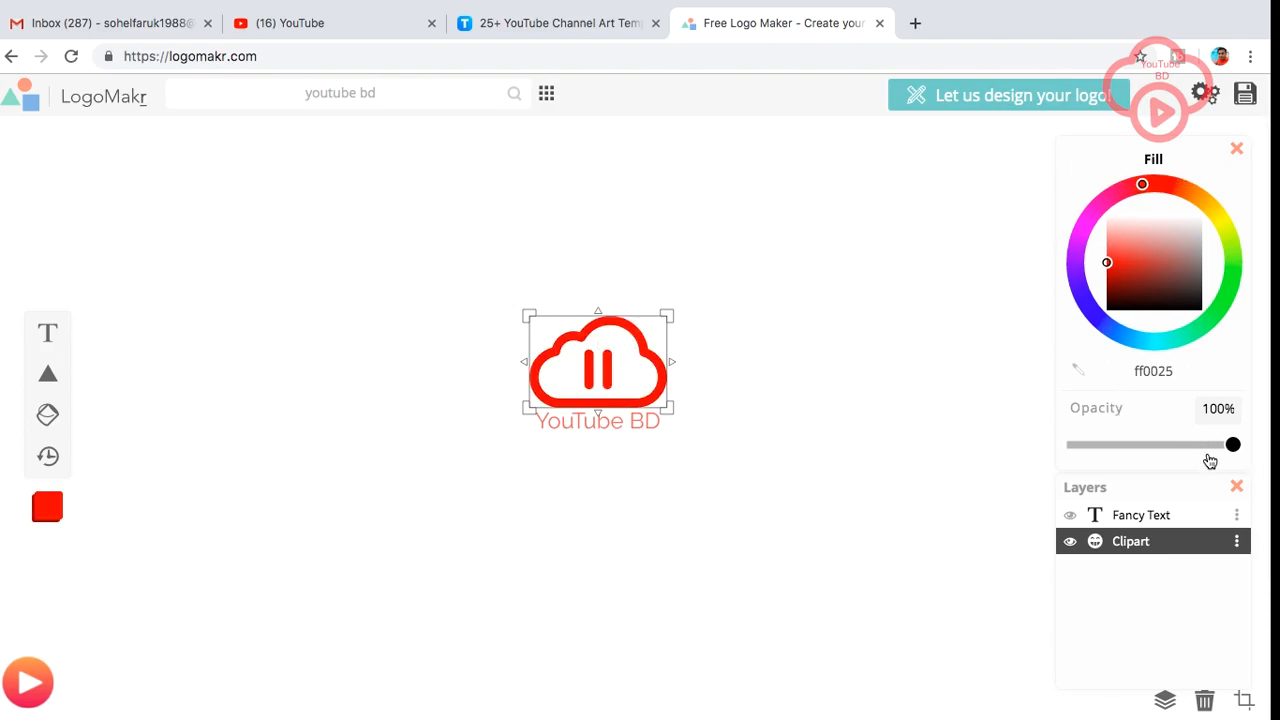
pyautogui.moveTo(1235, 447); pyautogui.dragTo(1185, 470)
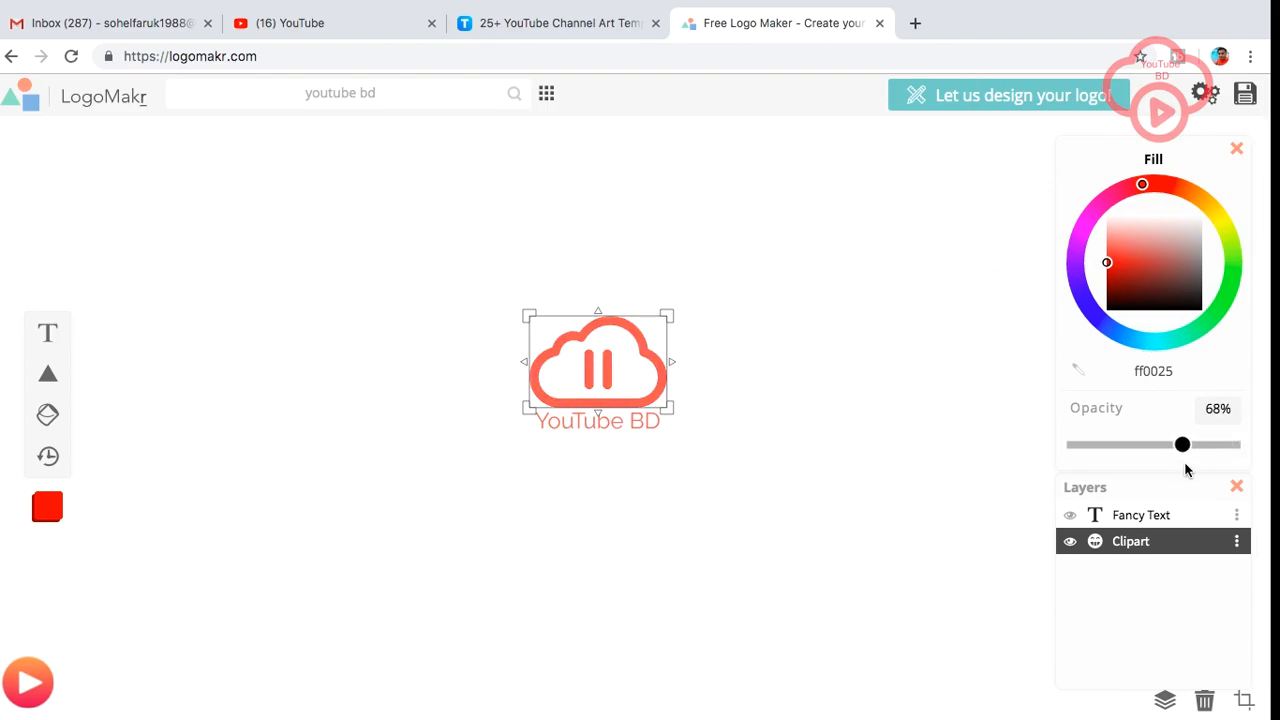
pyautogui.click(808, 312)
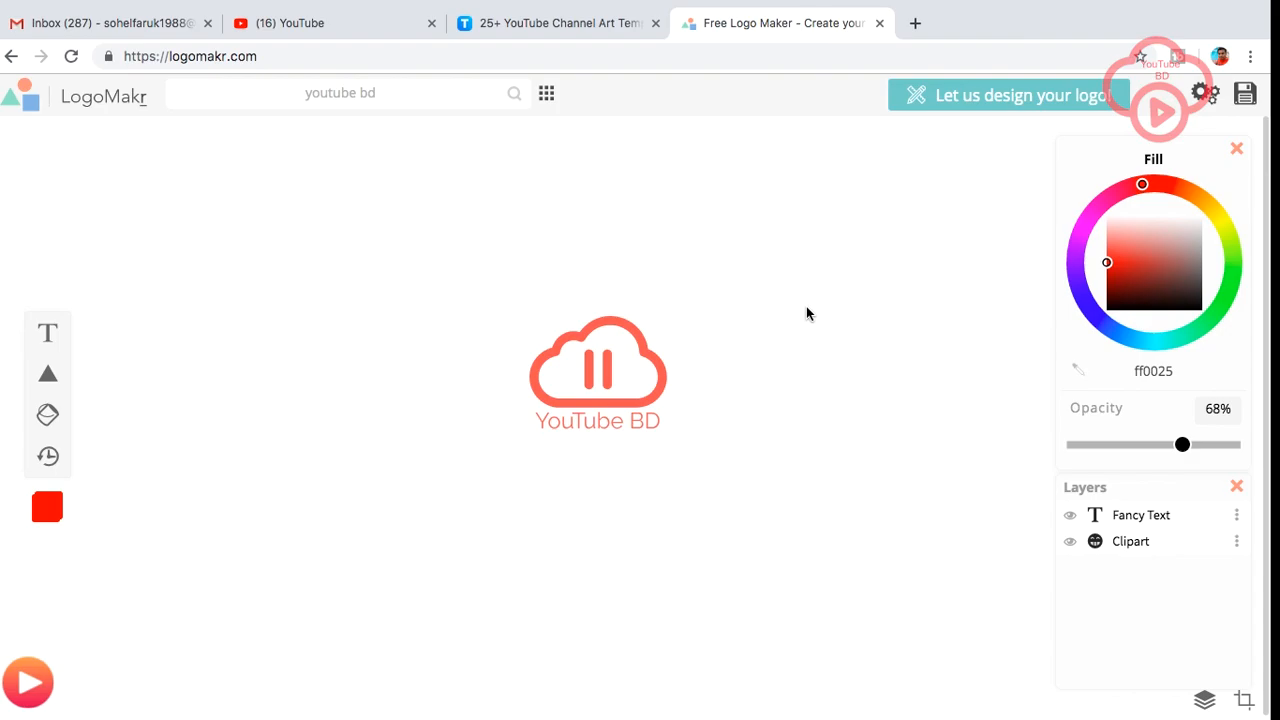
pyautogui.moveTo(47, 378)
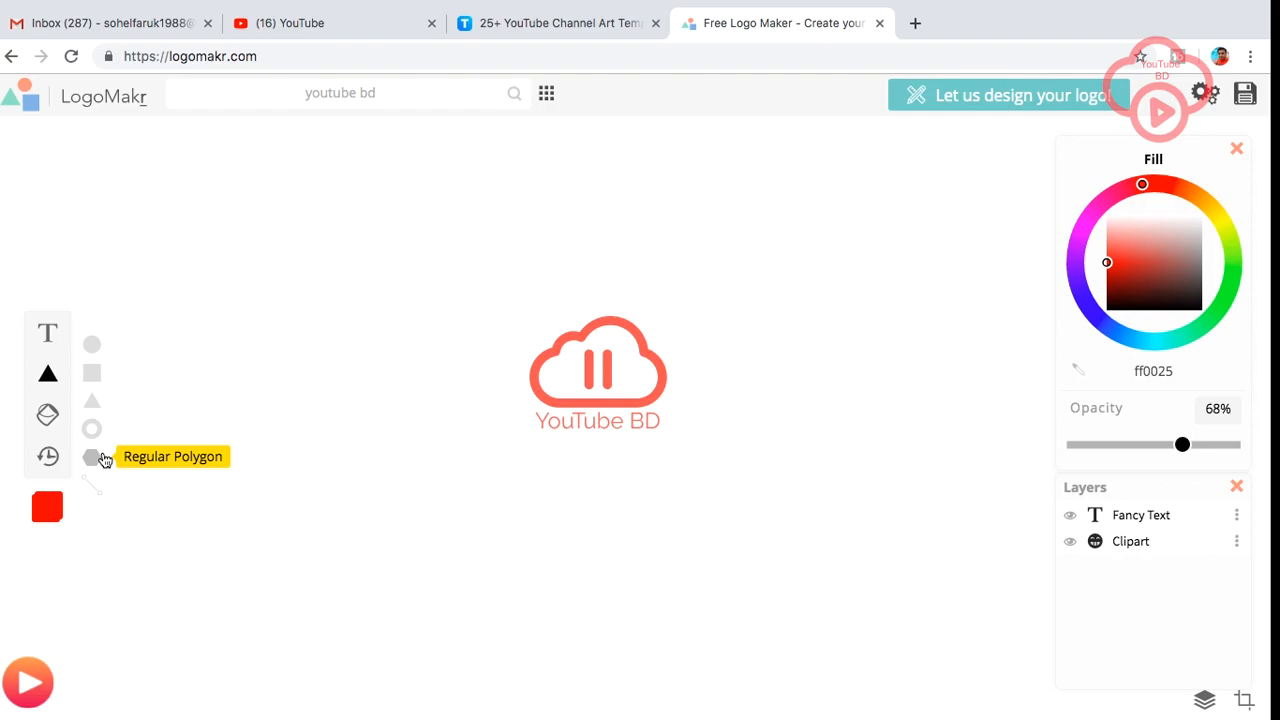
pyautogui.click(560, 335)
pyautogui.click(600, 424)
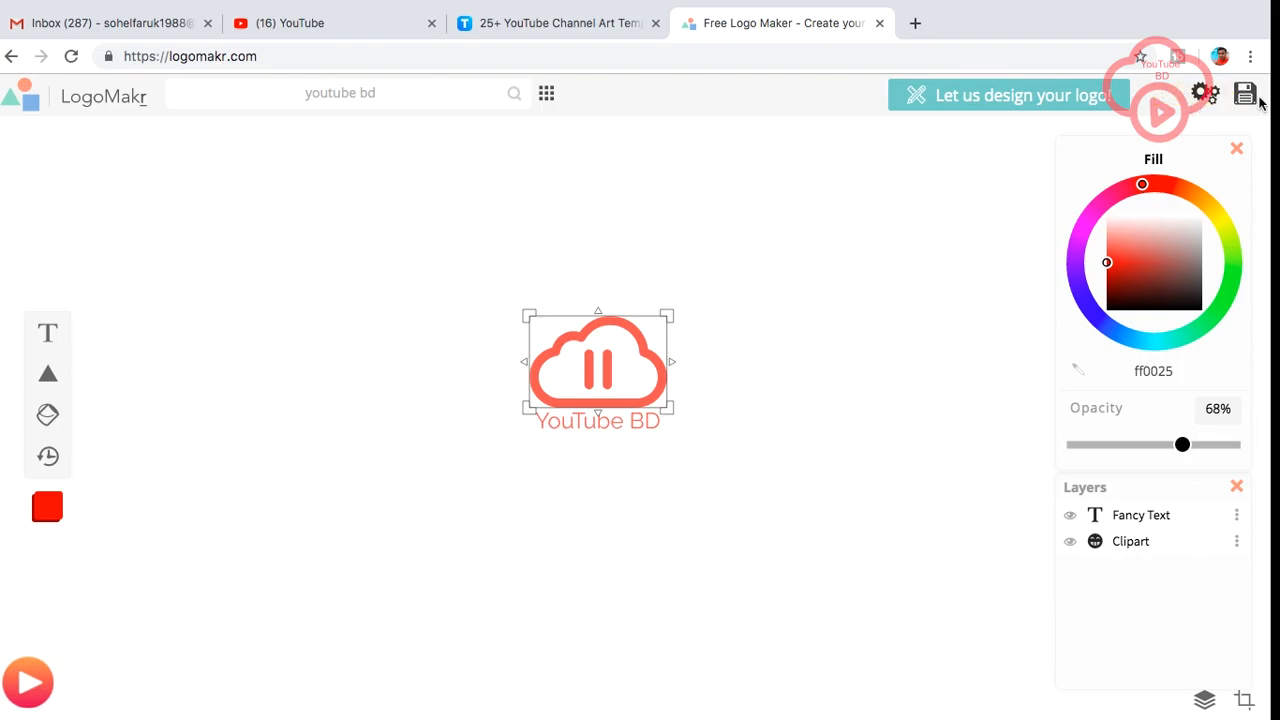
# - Save the logo, download the free low-resolution file, and close the download dialog
pyautogui.click(1246, 96)
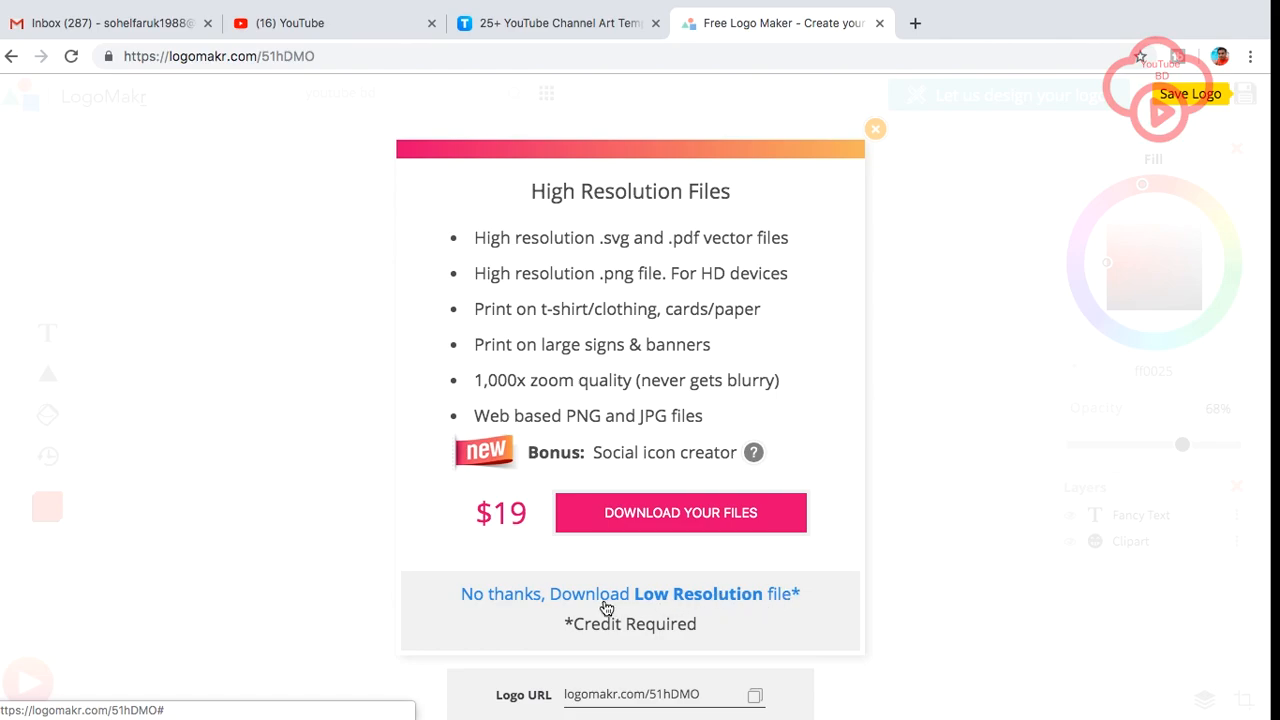
pyautogui.click(657, 604)
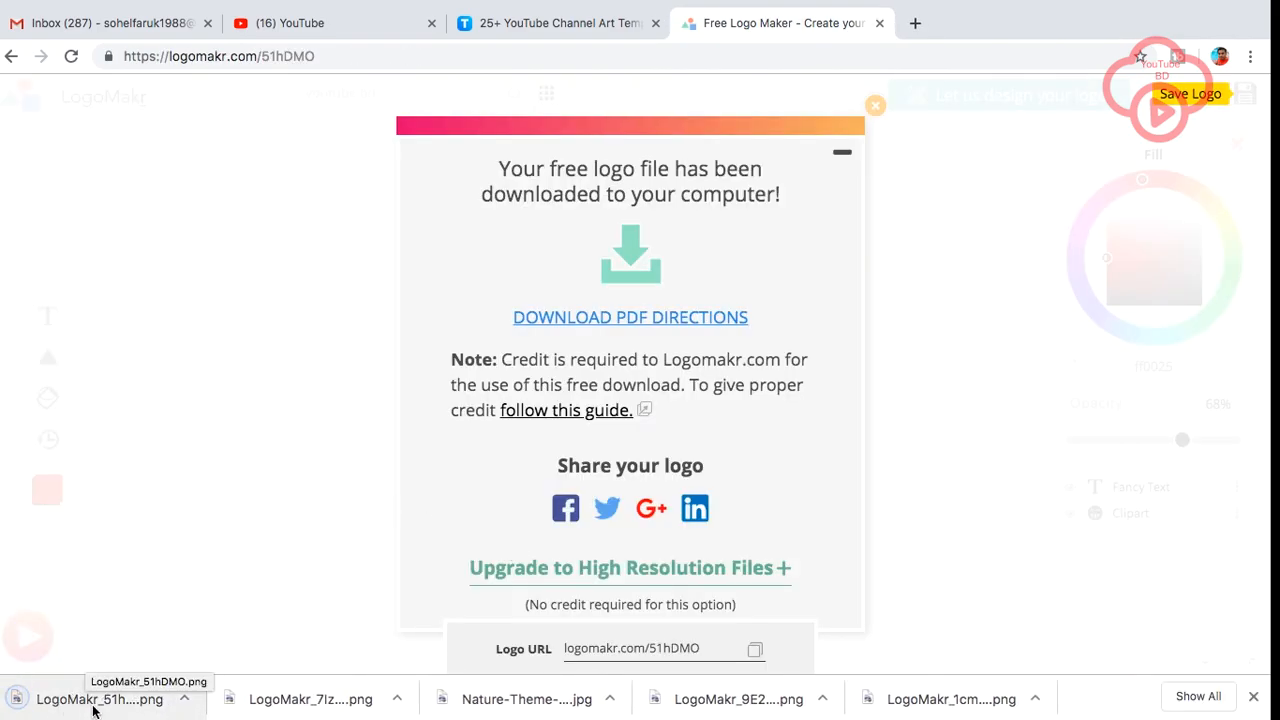
pyautogui.click(877, 112)
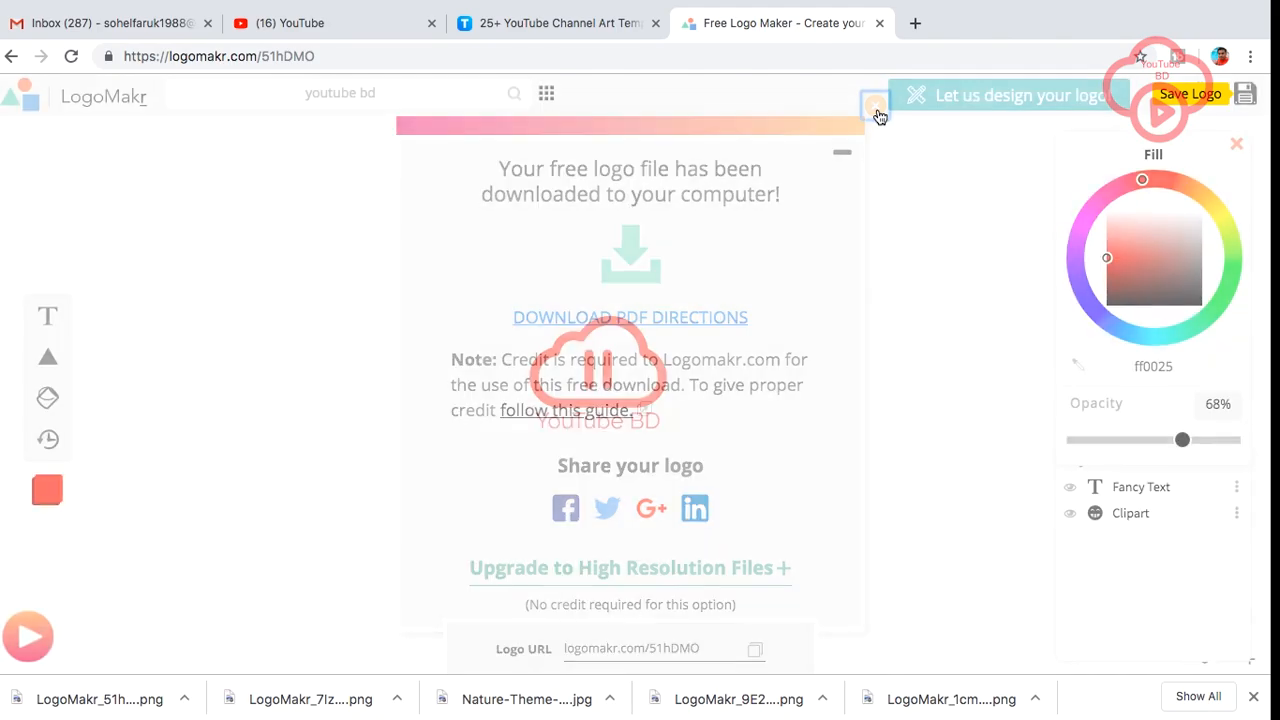